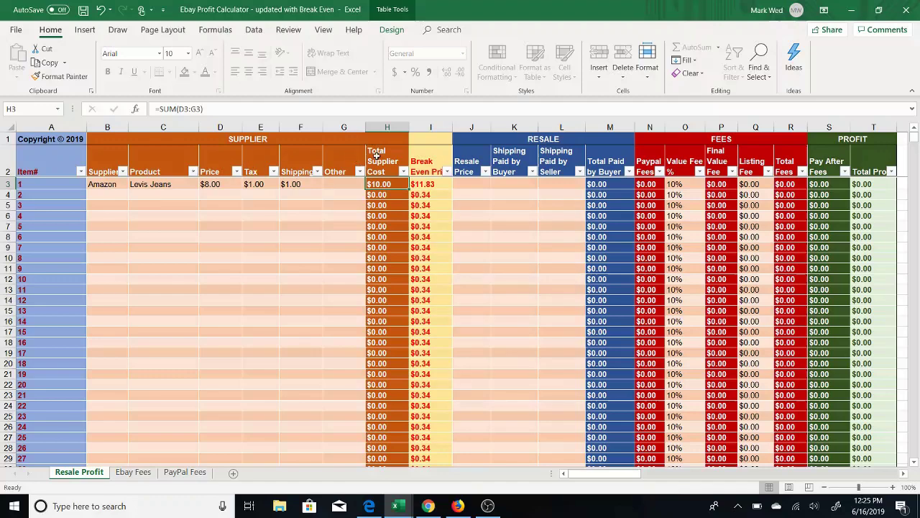
Review the Levis Jeans row: Amazon supplier, $8.00 price, $1.00 tax and shipping, and total cost formula
click(434, 127)
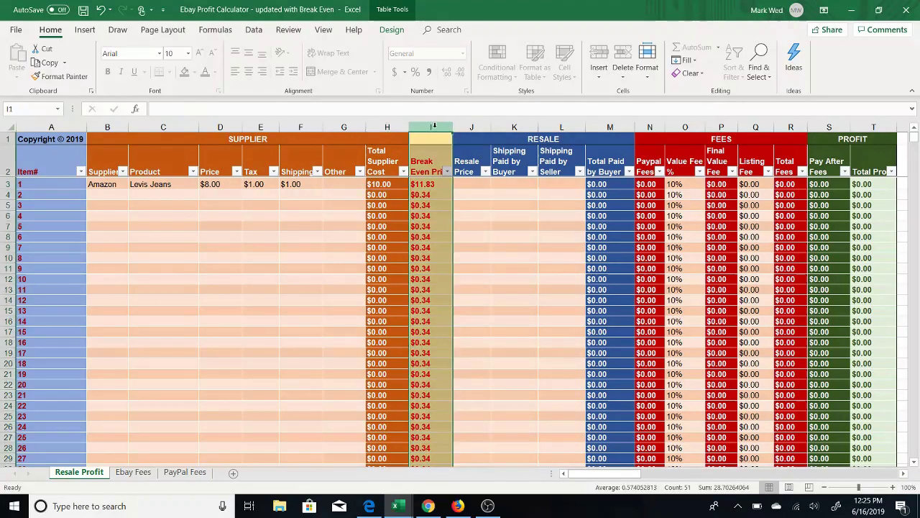
click(102, 185)
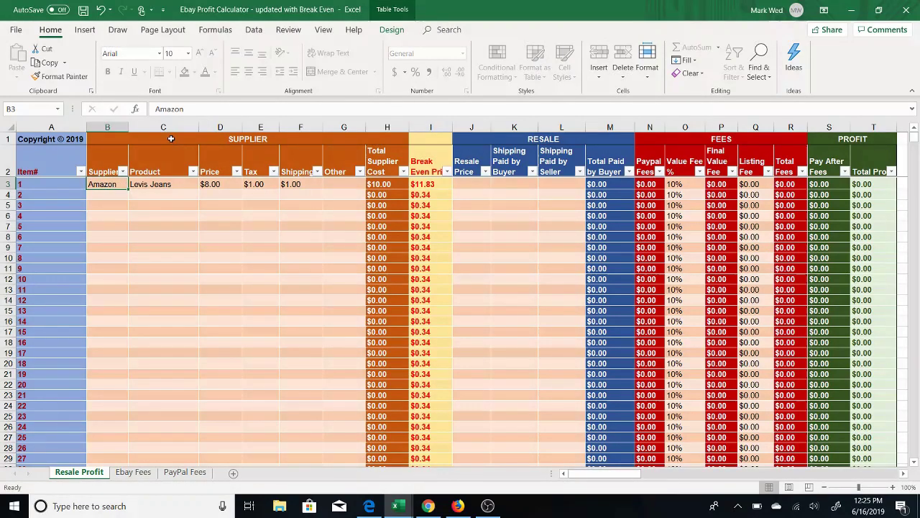
click(165, 184)
click(213, 184)
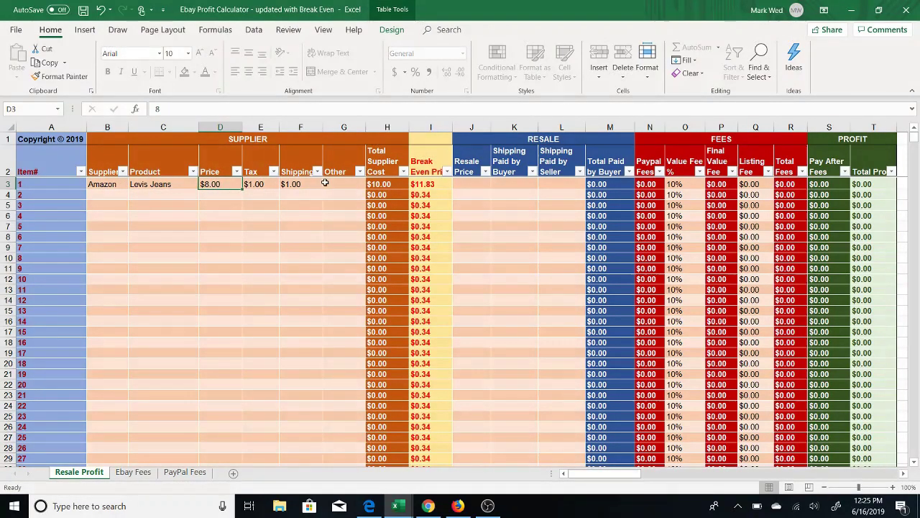
click(267, 185)
click(296, 185)
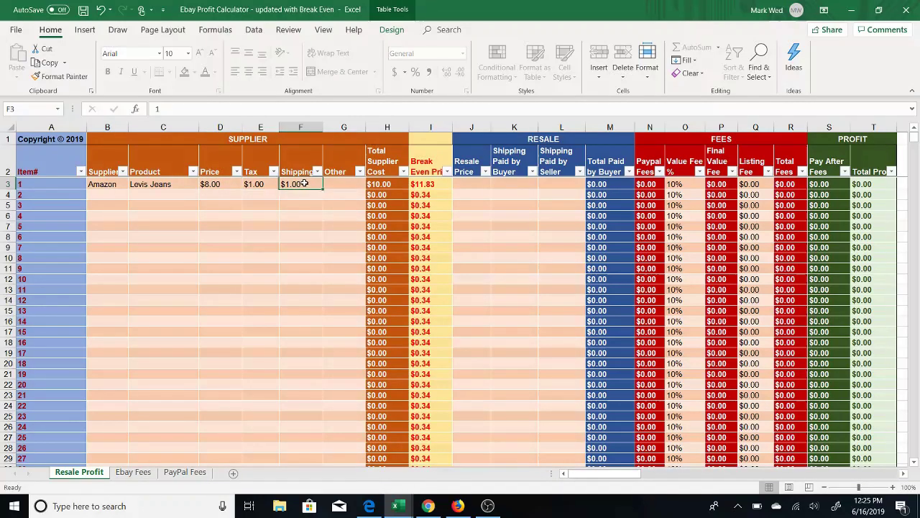
click(346, 183)
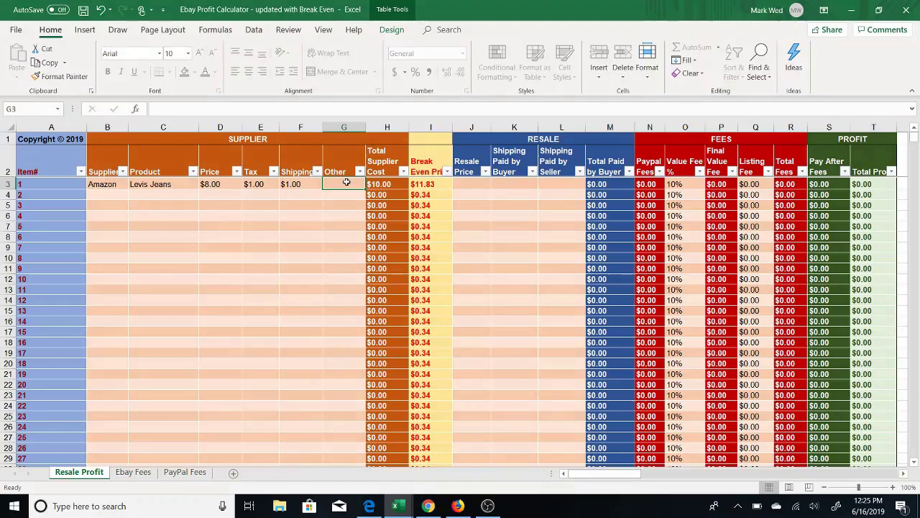
click(391, 184)
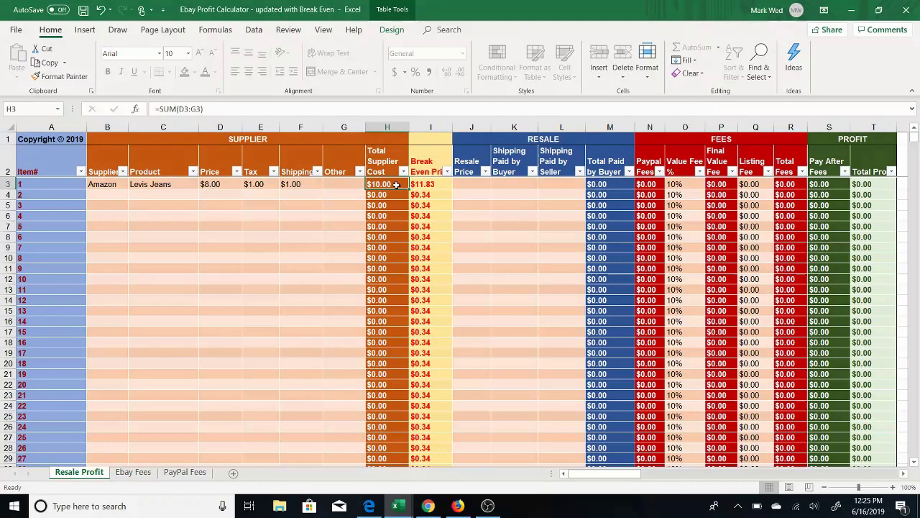
Trace the I3 break-even price formula back to the item price, tax and shipping cells
click(219, 184)
click(255, 184)
click(294, 184)
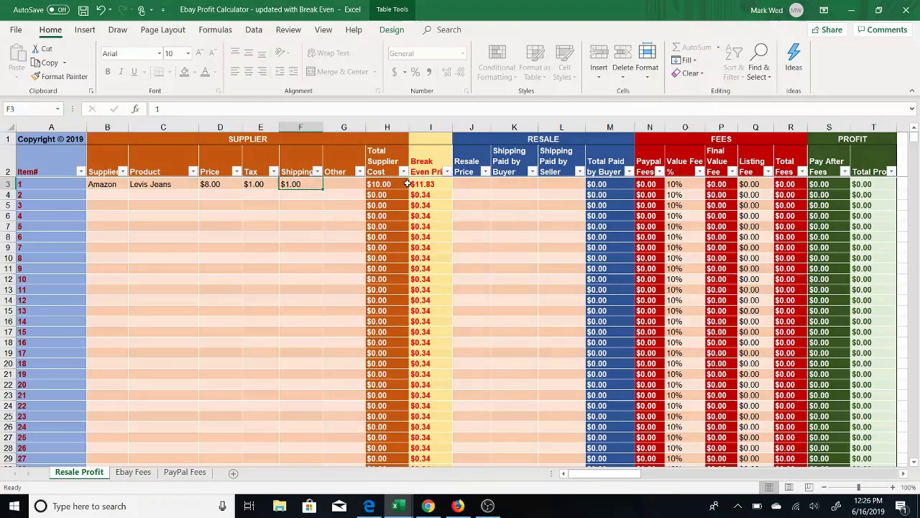
click(443, 185)
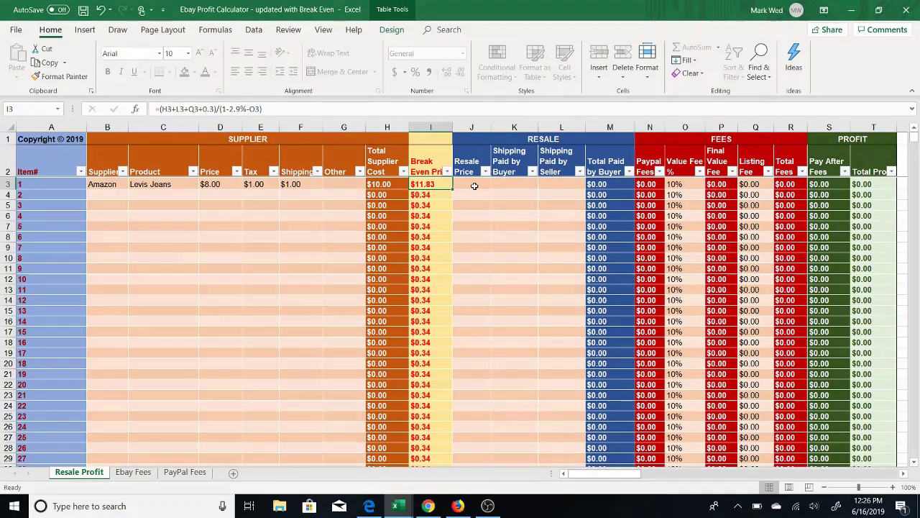
Enter the $11.83 break-even price in J3 and confirm the total profit formula in T3
click(474, 186)
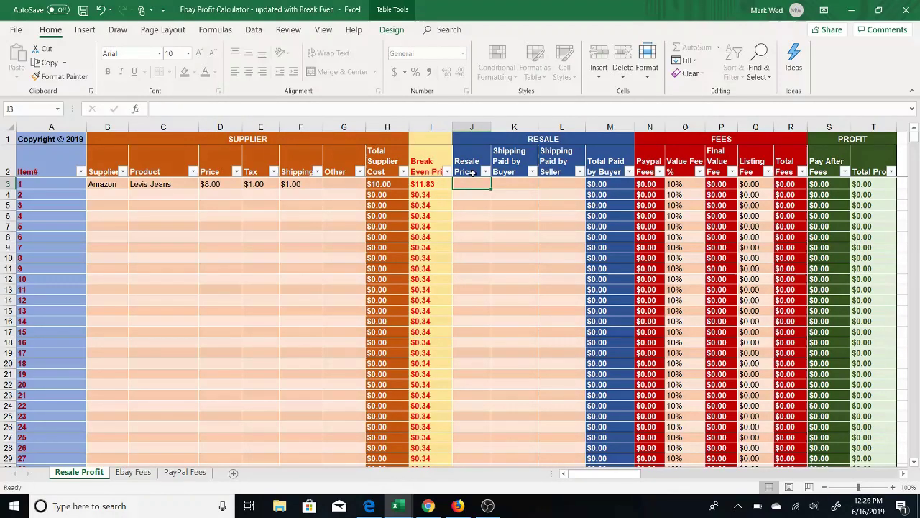
text(11)
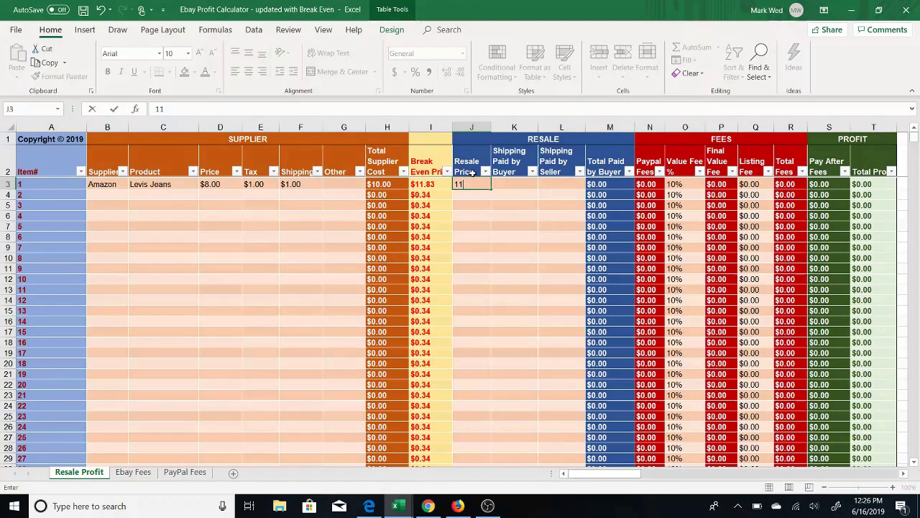
text(.83)
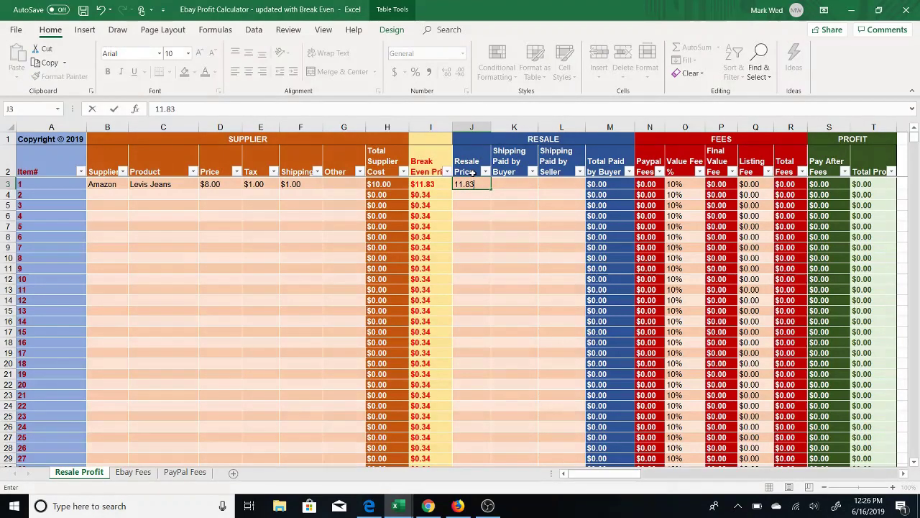
key(Tab)
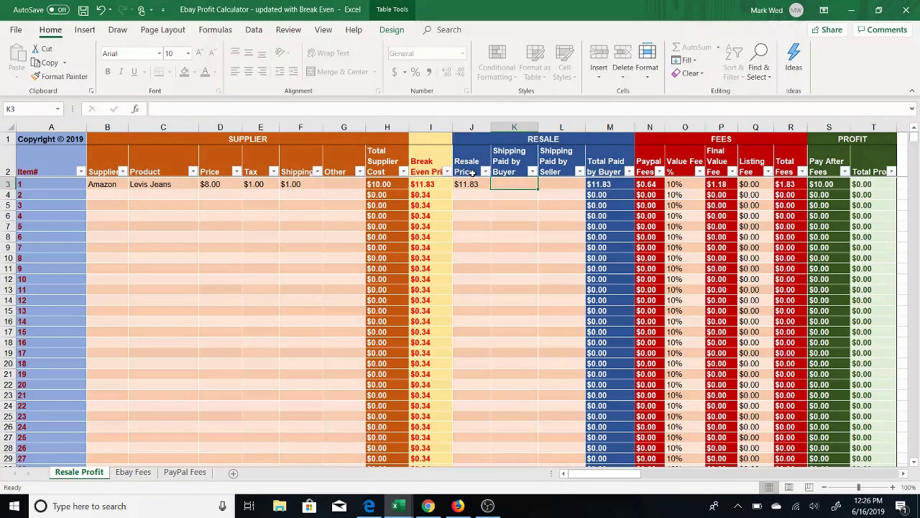
click(869, 184)
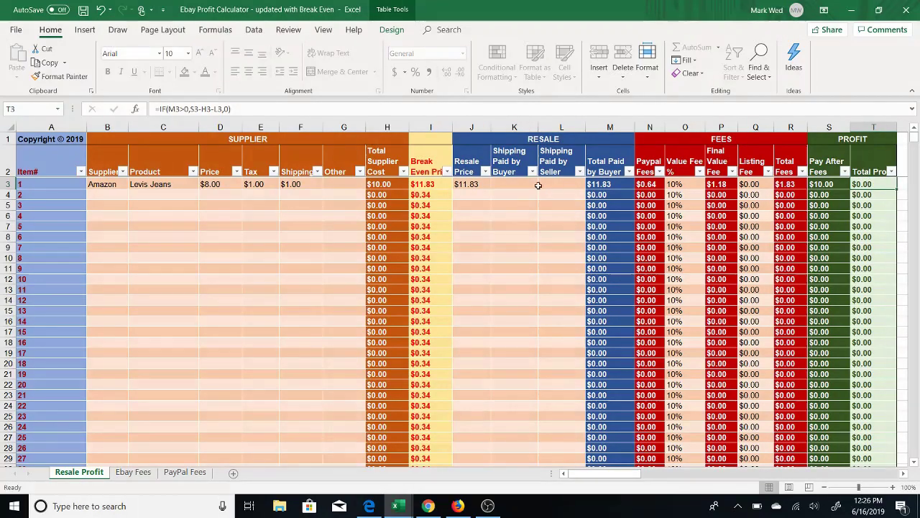
click(472, 186)
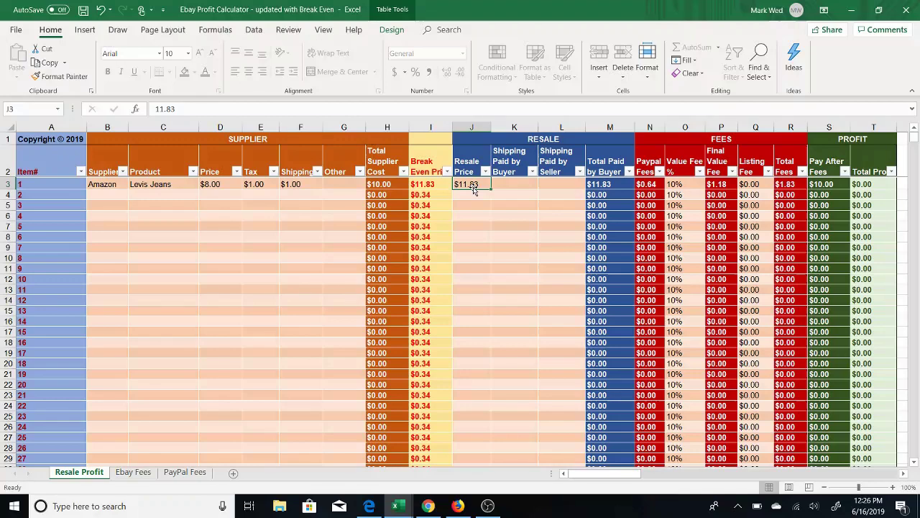
key(Tab)
click(474, 185)
Clear the J3 resale price, try $5.00 seller-paid shipping in L3, then remove it
key(Delete)
key(Tab)
key(Tab)
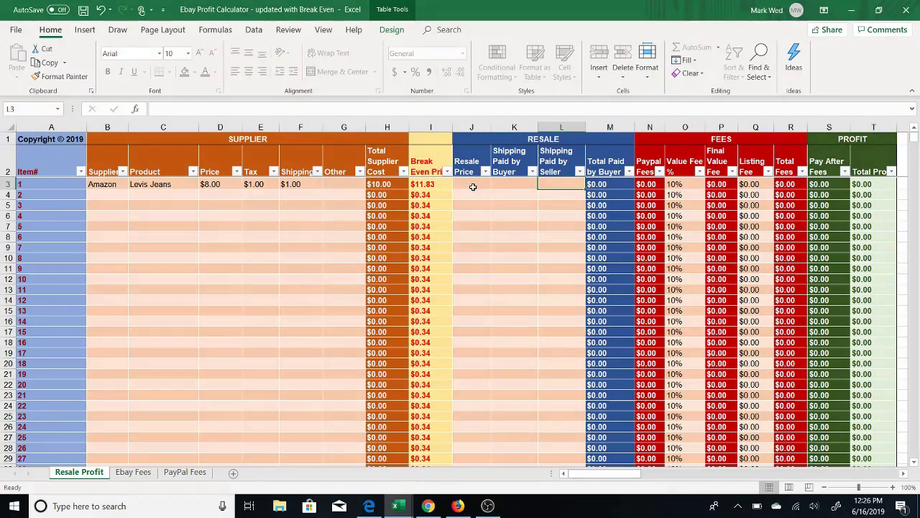
text(5)
click(473, 187)
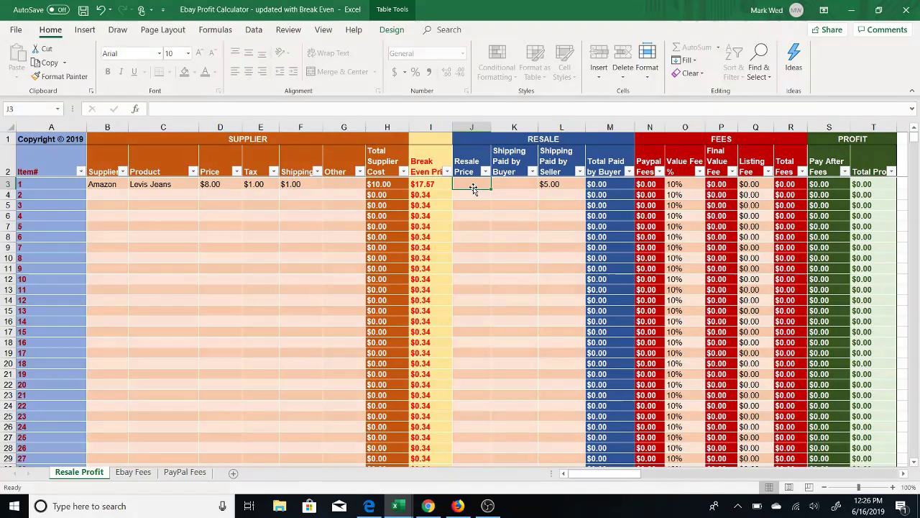
key(Right)
key(Right)
key(Delete)
key(Left)
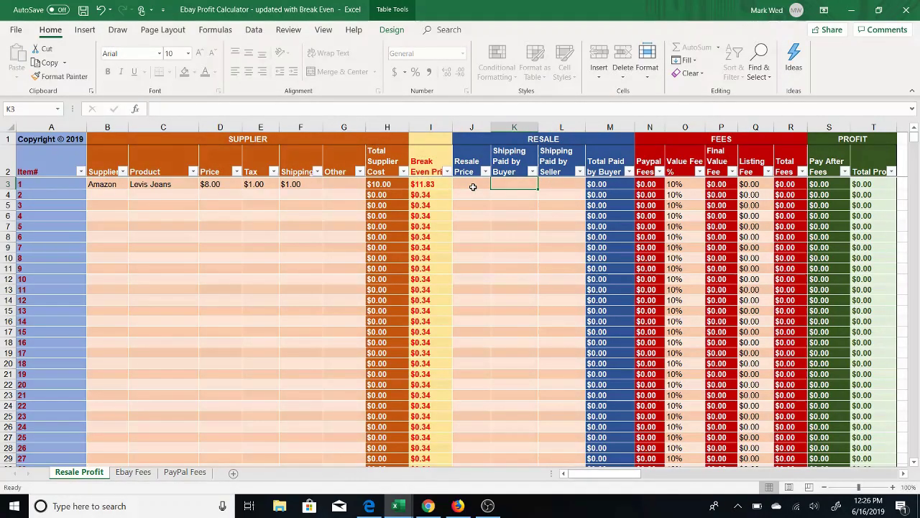
Enter a $15.00 resale price for the Levis Jeans in J3
click(473, 187)
text(15)
key(Tab)
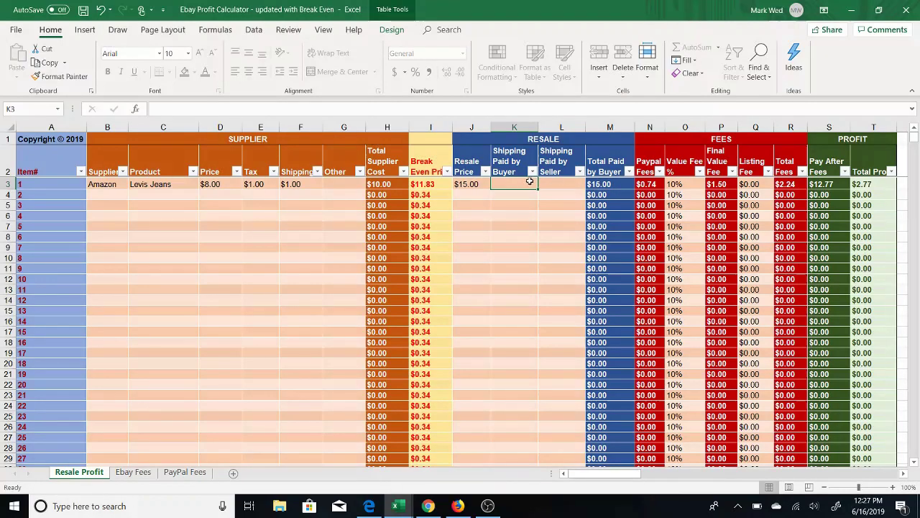
Enter $5.00 buyer-paid shipping in K3 and move to the Total Paid by Buyer formula
text(5)
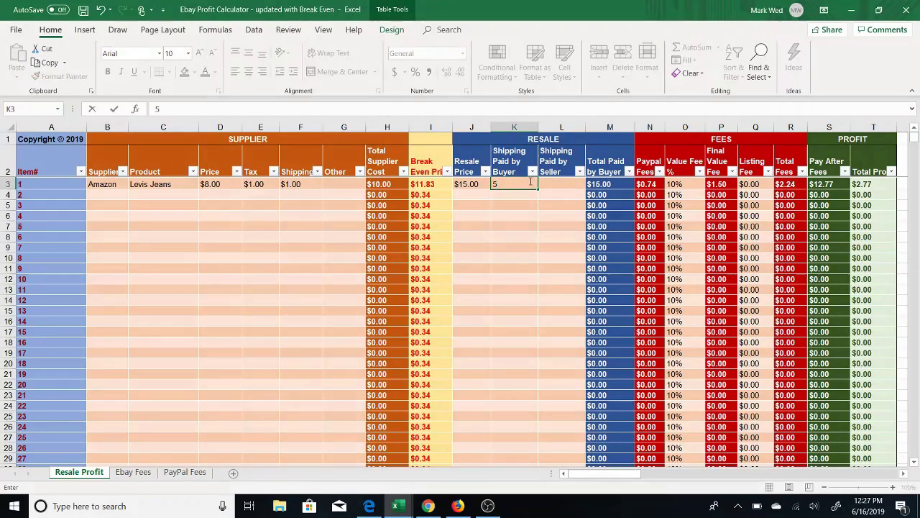
key(Tab)
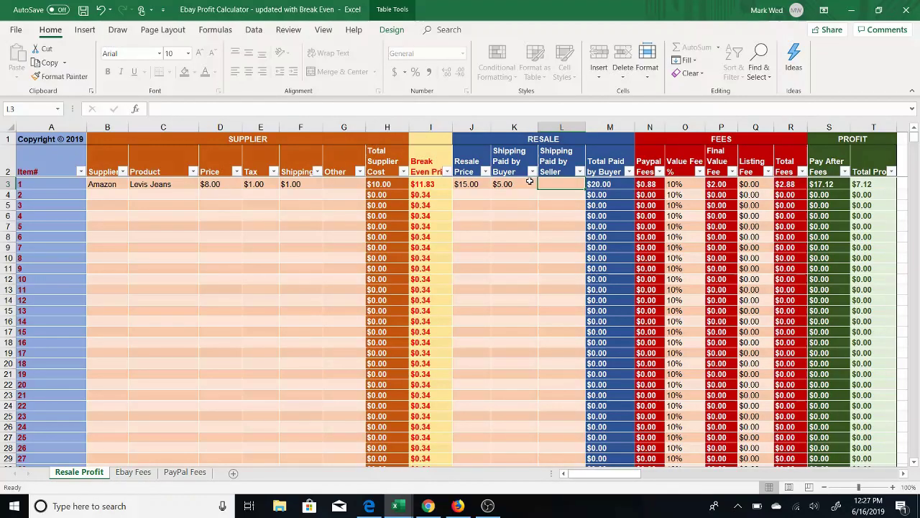
key(Tab)
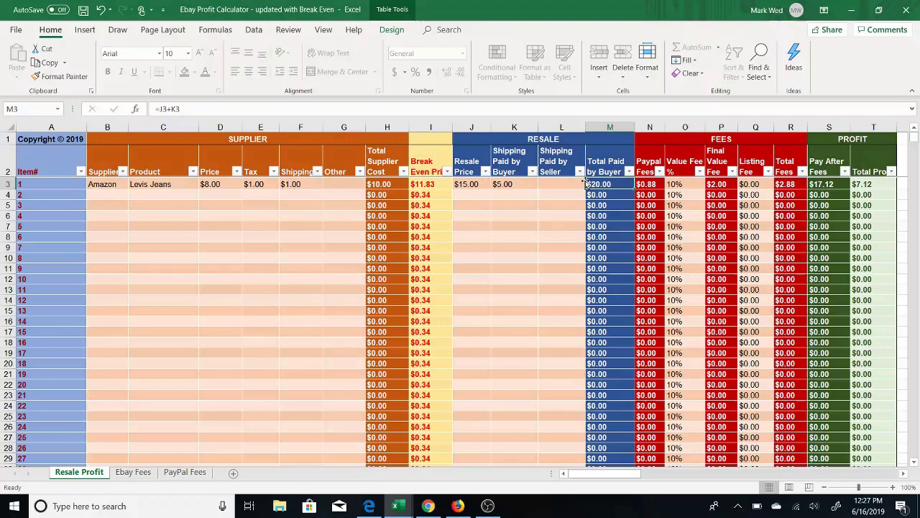
Compare the PayPal fee and final value fee formulas against the PayPal Fees and Ebay Fees sheets
click(648, 184)
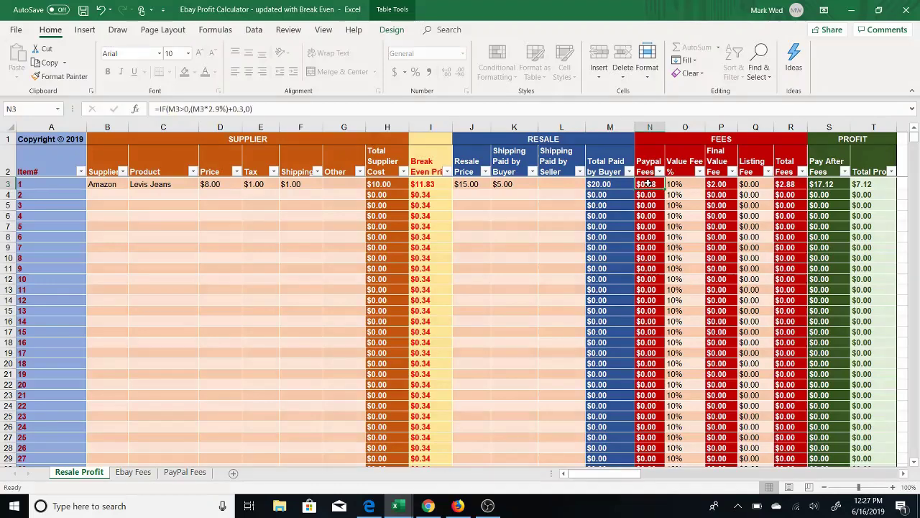
click(185, 471)
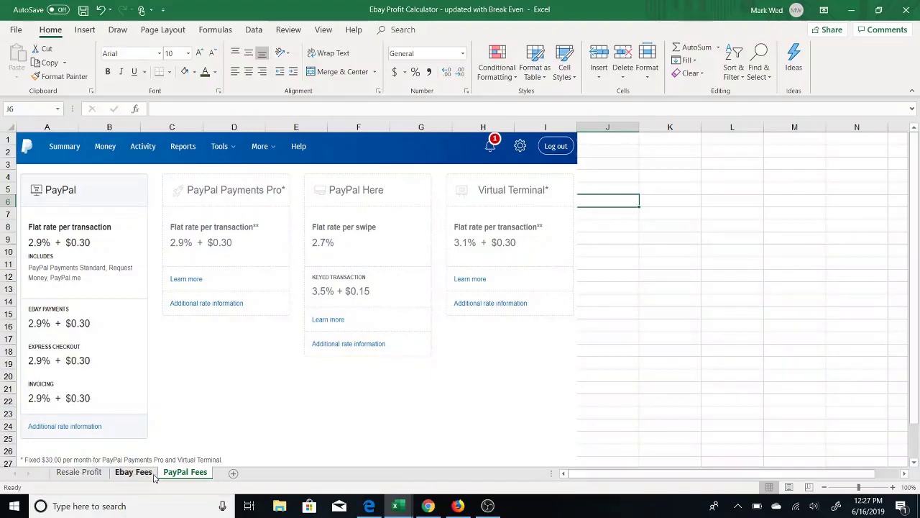
click(80, 472)
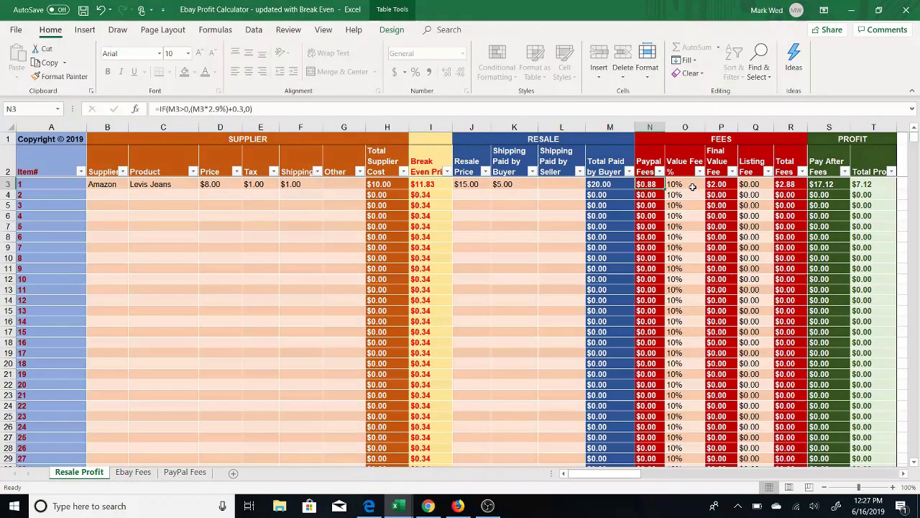
click(723, 185)
click(683, 185)
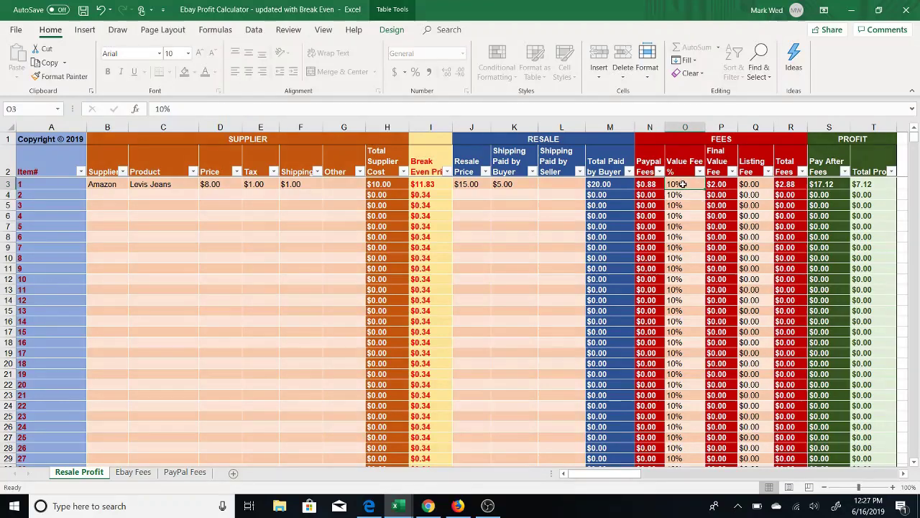
click(130, 472)
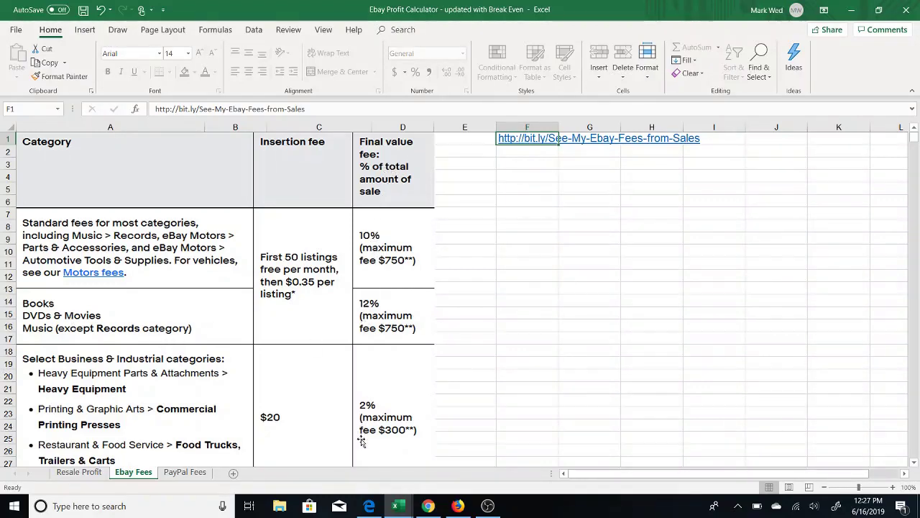
click(76, 473)
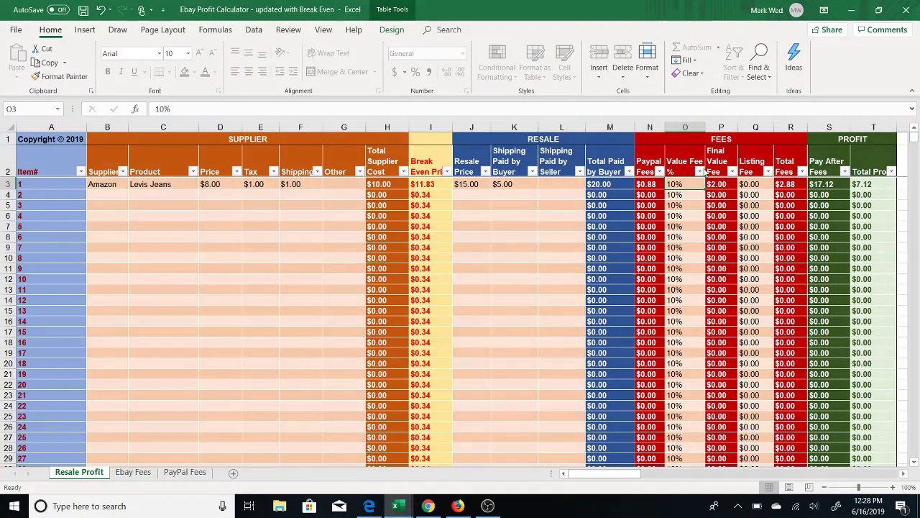
click(721, 185)
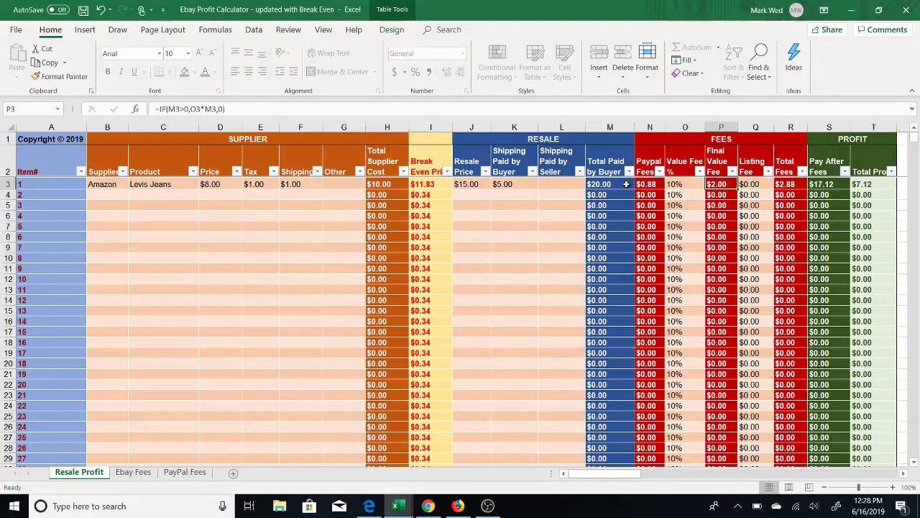
click(758, 184)
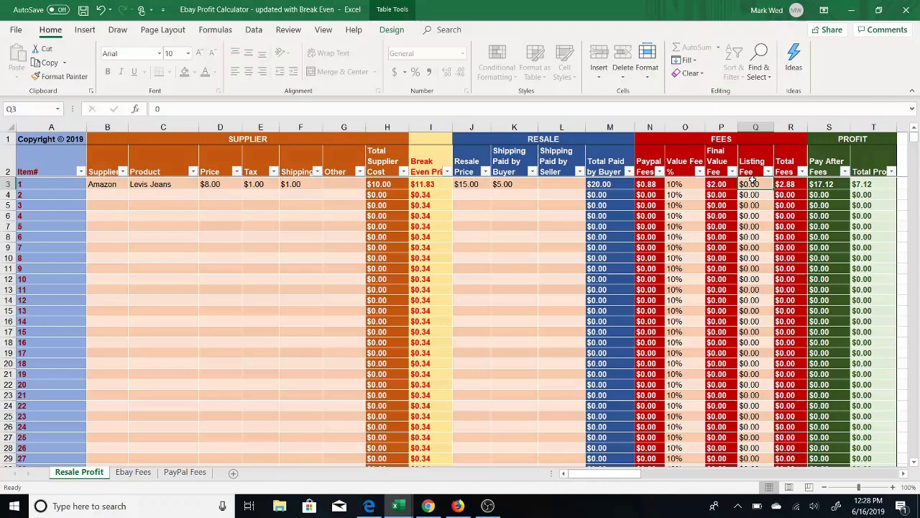
text(0.)
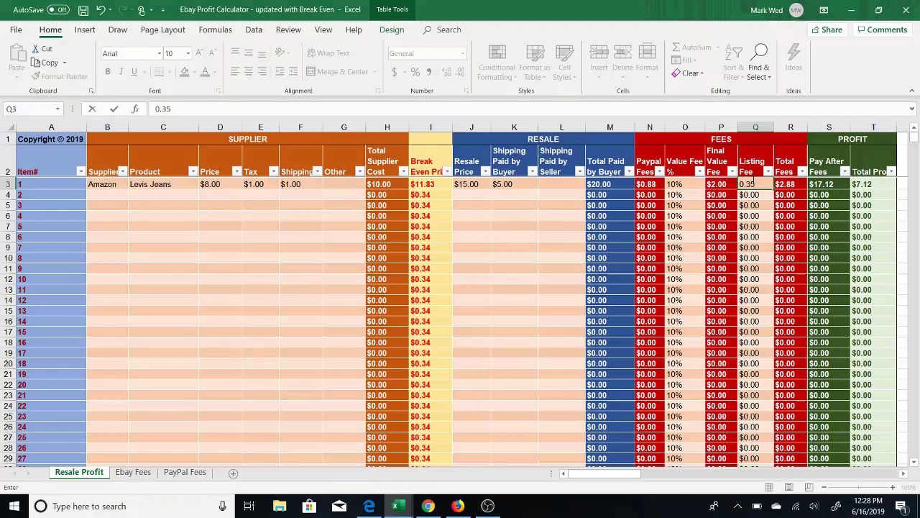
text(35)
key(Tab)
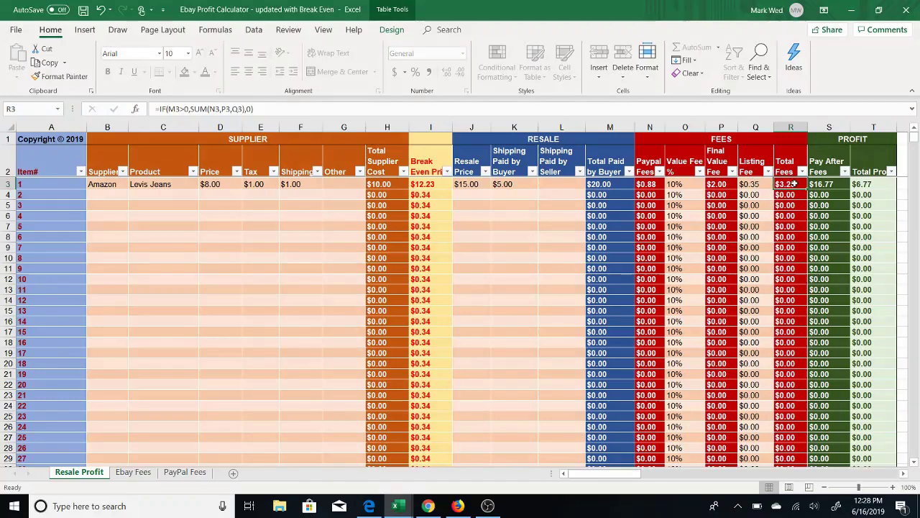
click(756, 186)
text(0)
key(Return)
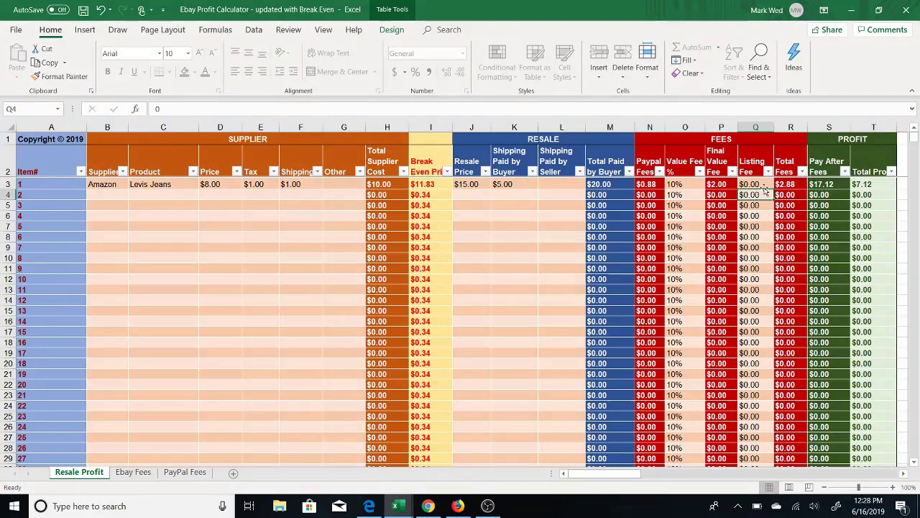
click(789, 185)
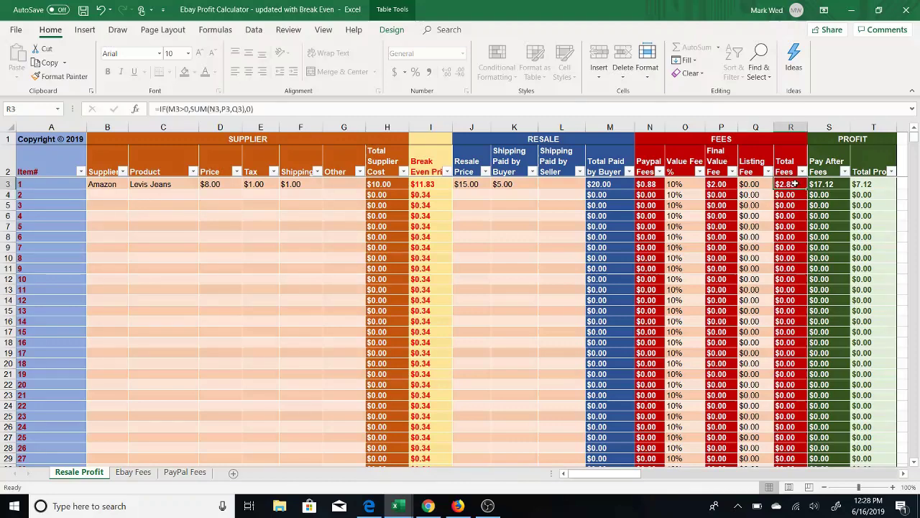
click(649, 184)
click(725, 185)
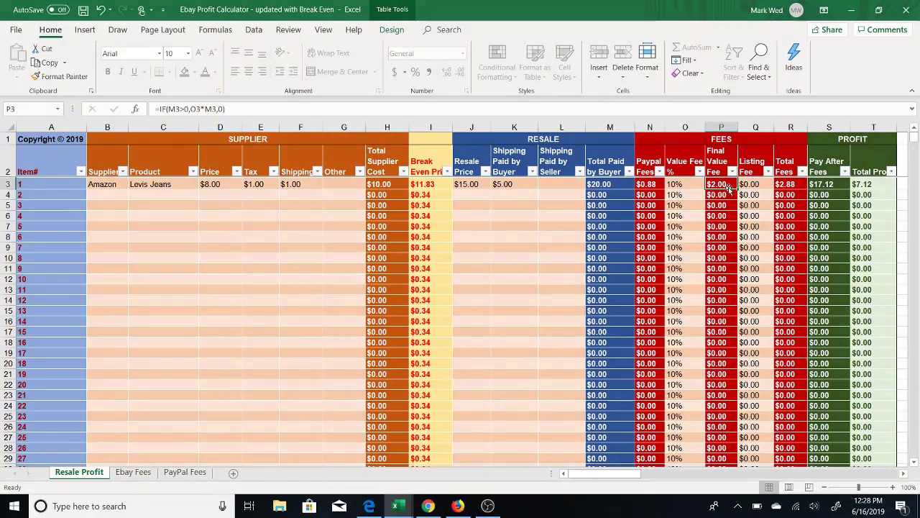
click(790, 184)
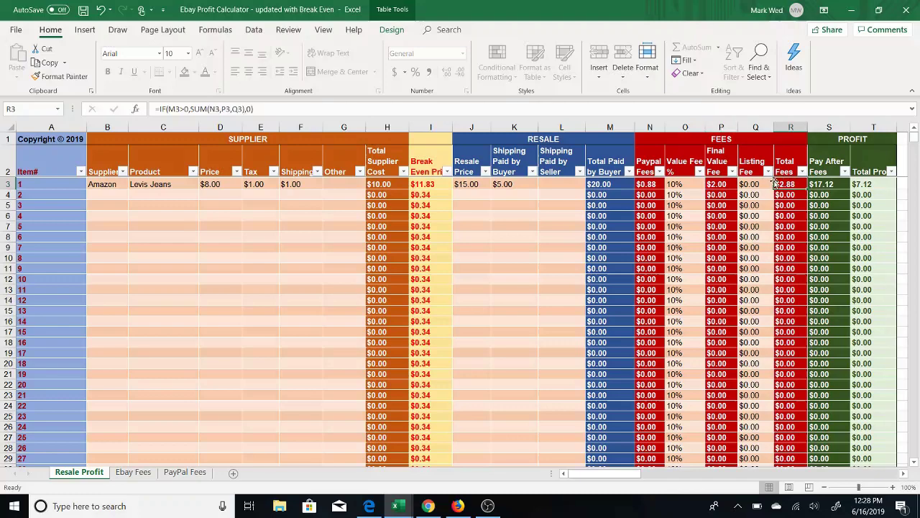
click(750, 184)
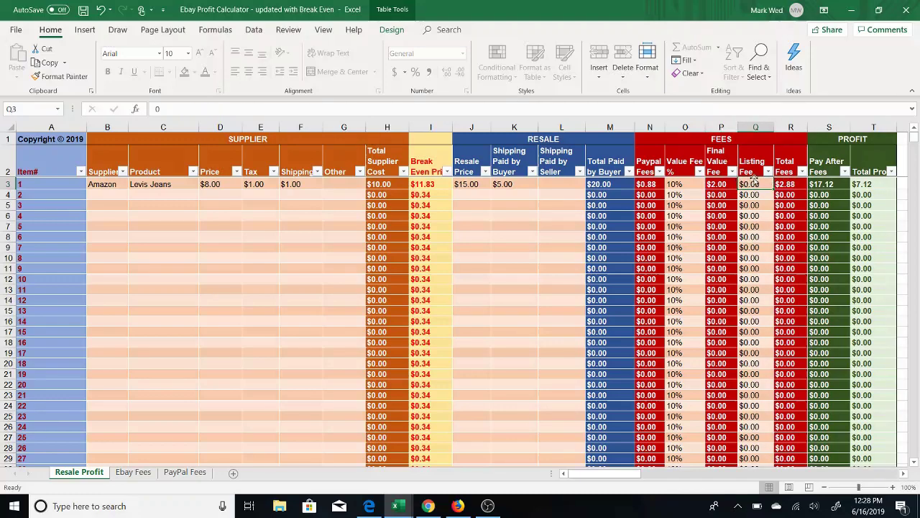
click(813, 185)
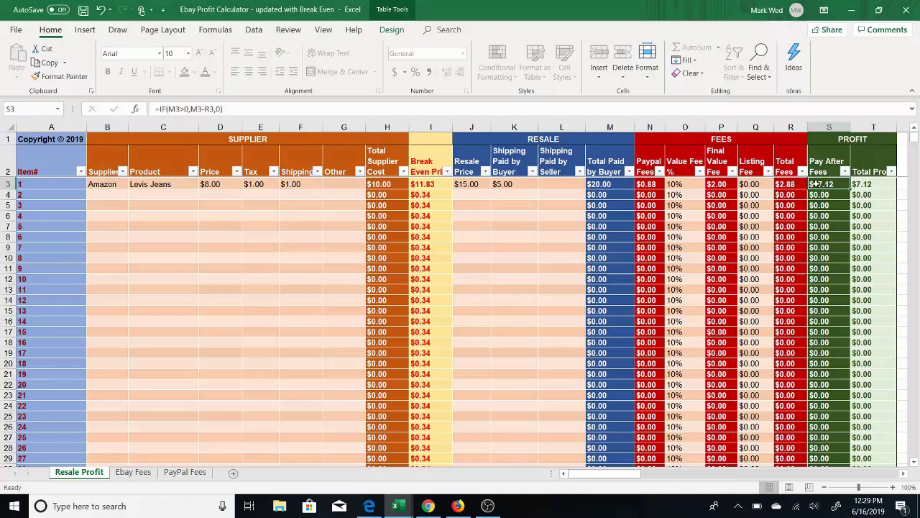
click(611, 184)
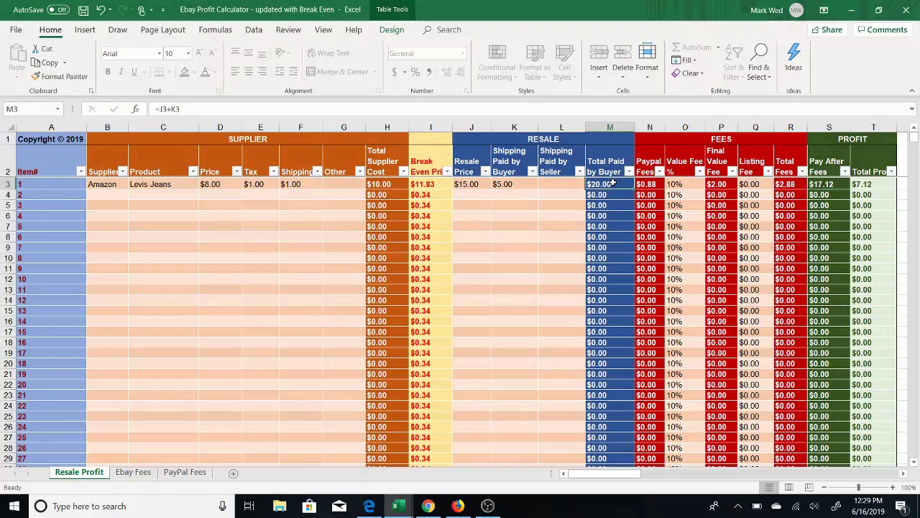
click(799, 184)
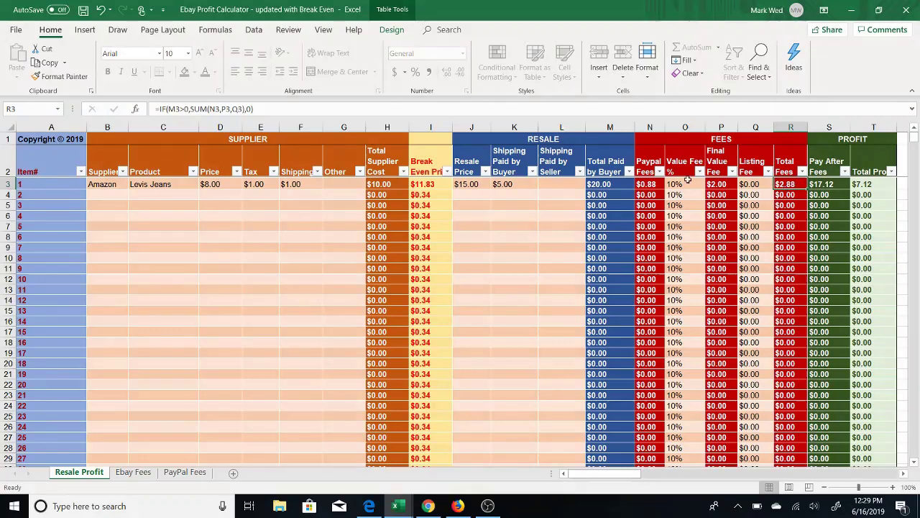
click(613, 185)
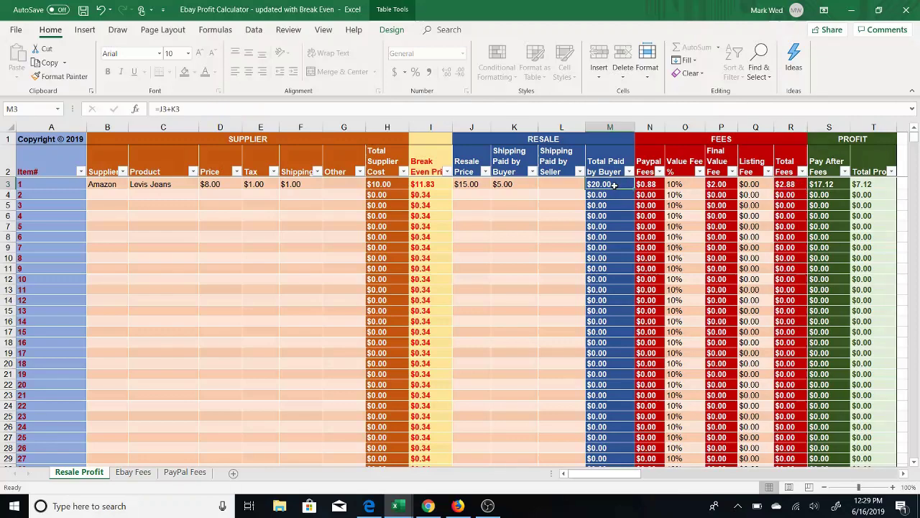
click(789, 185)
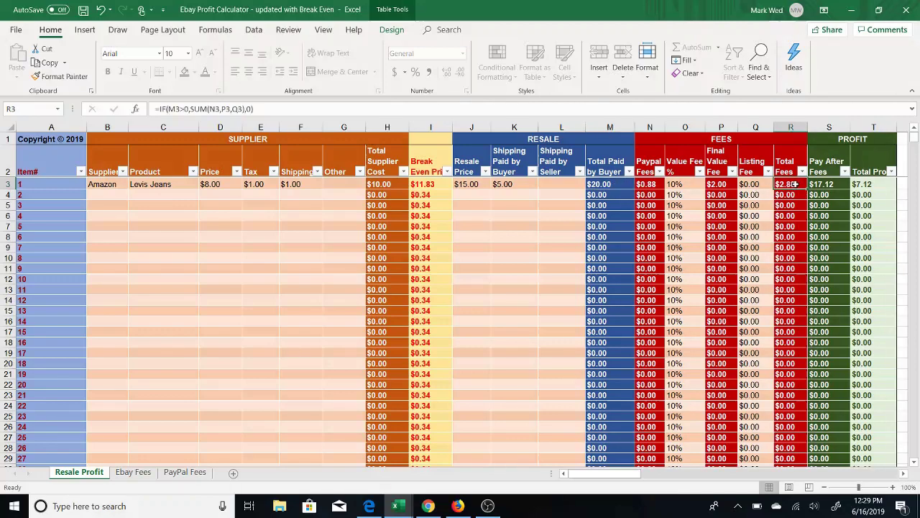
click(829, 185)
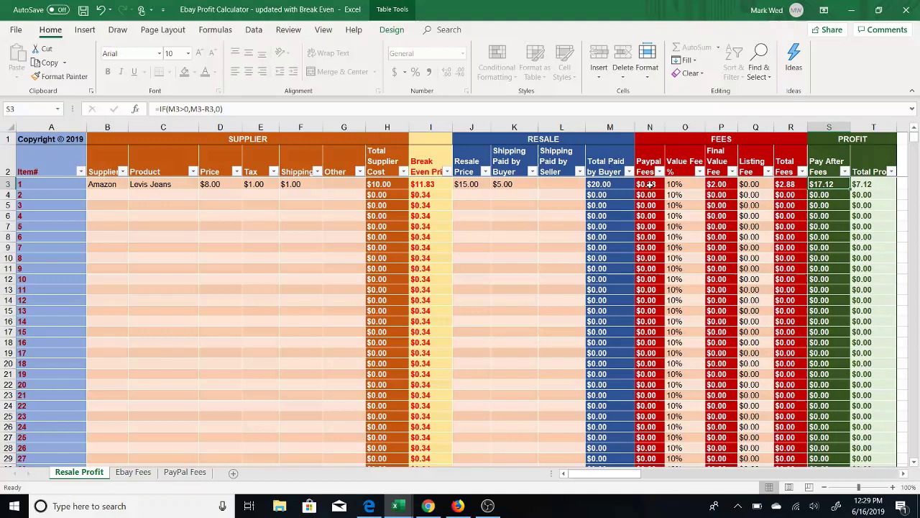
click(595, 184)
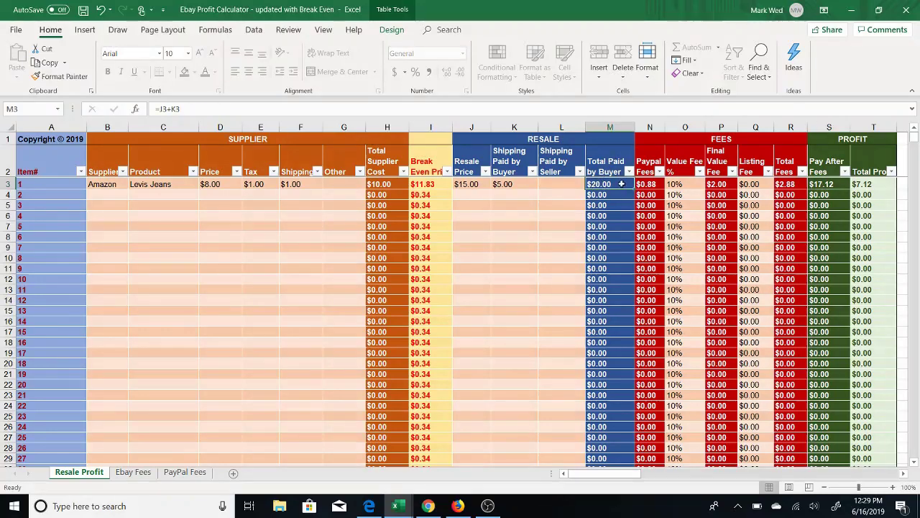
click(650, 184)
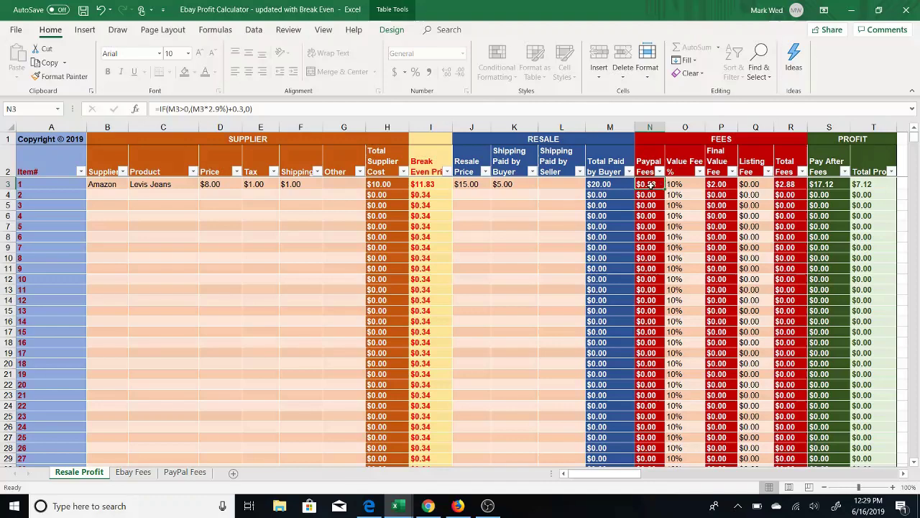
click(722, 184)
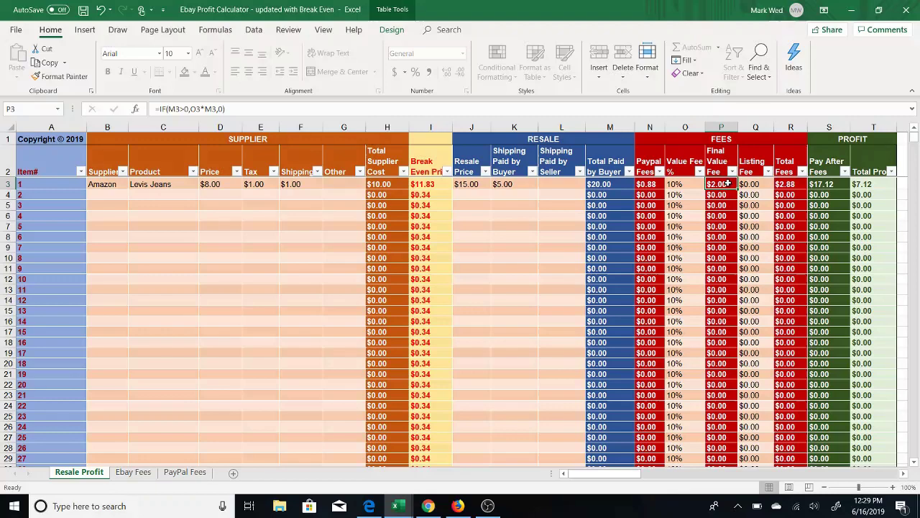
click(788, 184)
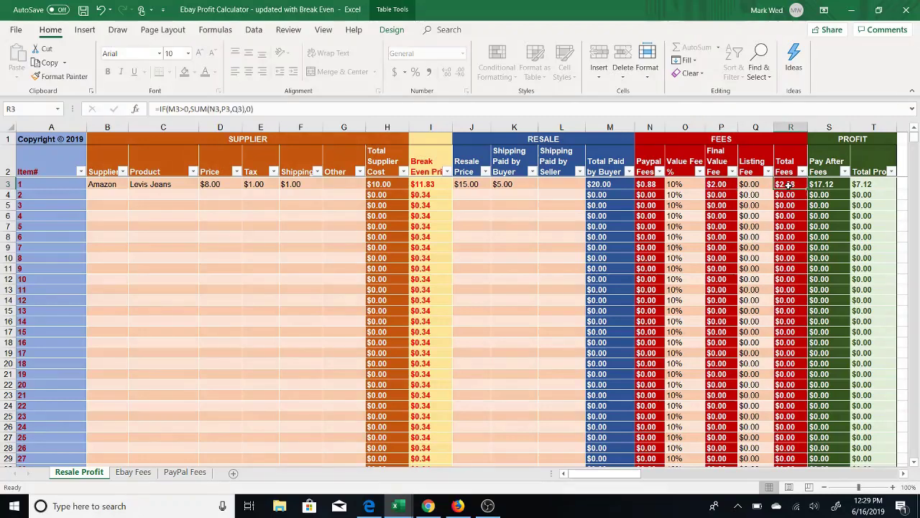
click(827, 184)
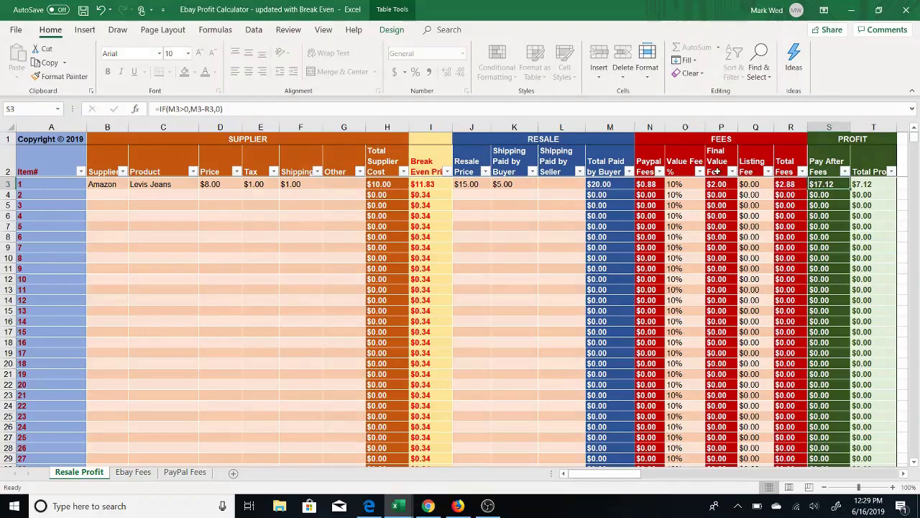
click(381, 184)
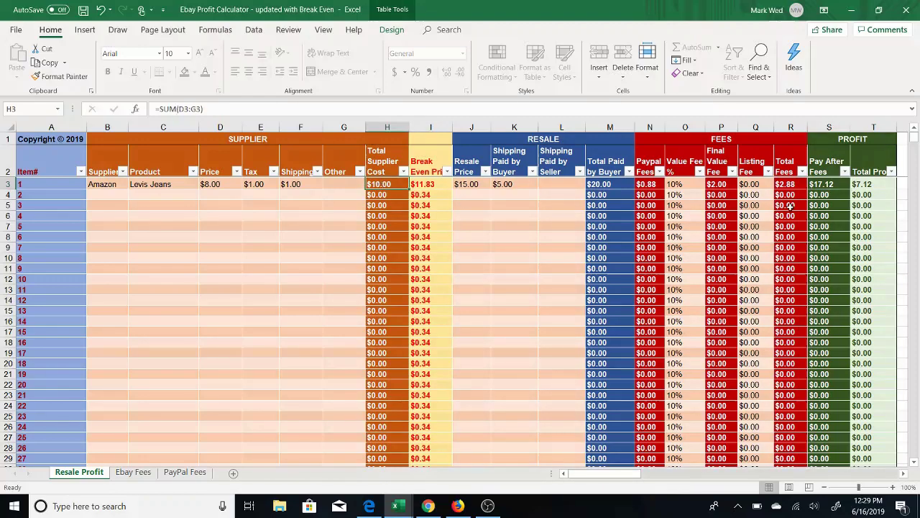
click(832, 184)
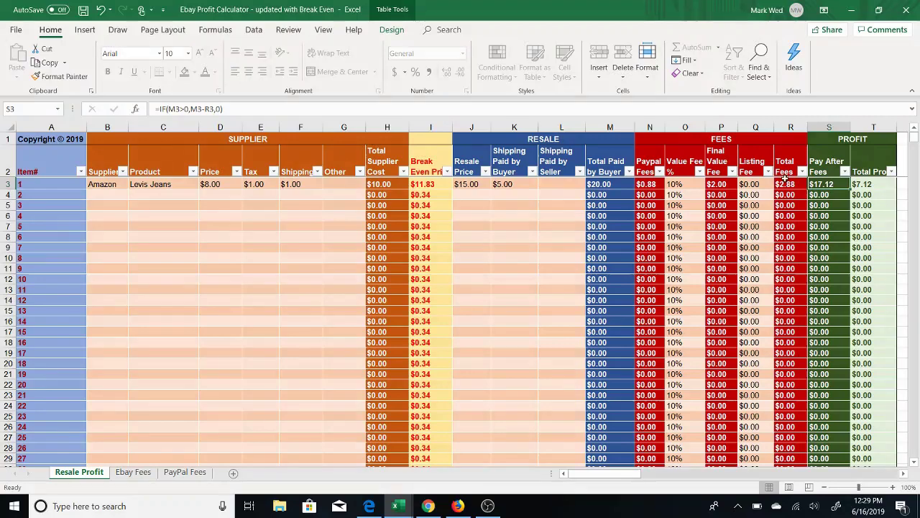
click(381, 186)
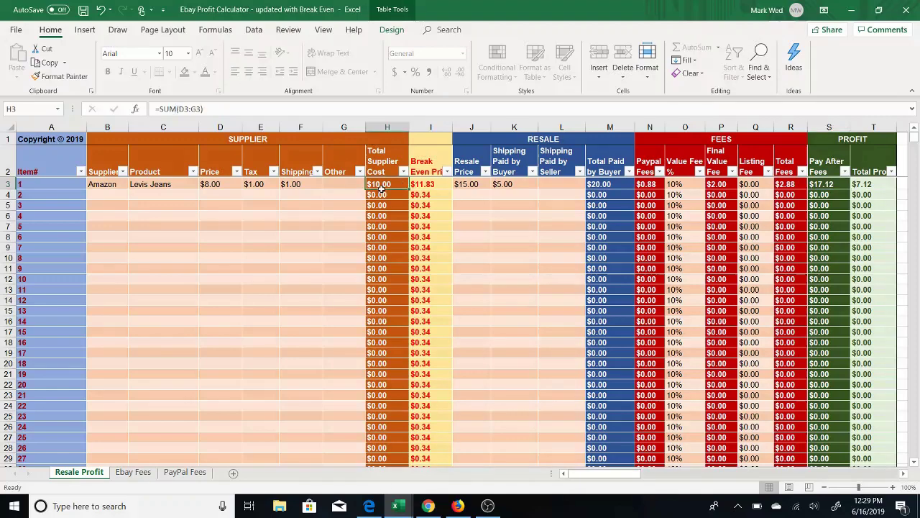
click(868, 184)
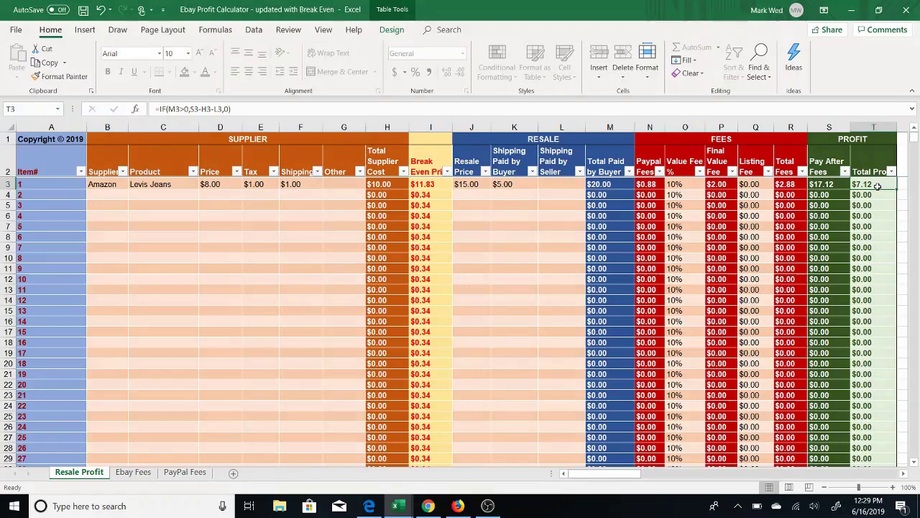
Move the $5.00 shipping from buyer-paid K3 to seller-paid L3 and check Total Paid by Buyer
click(516, 181)
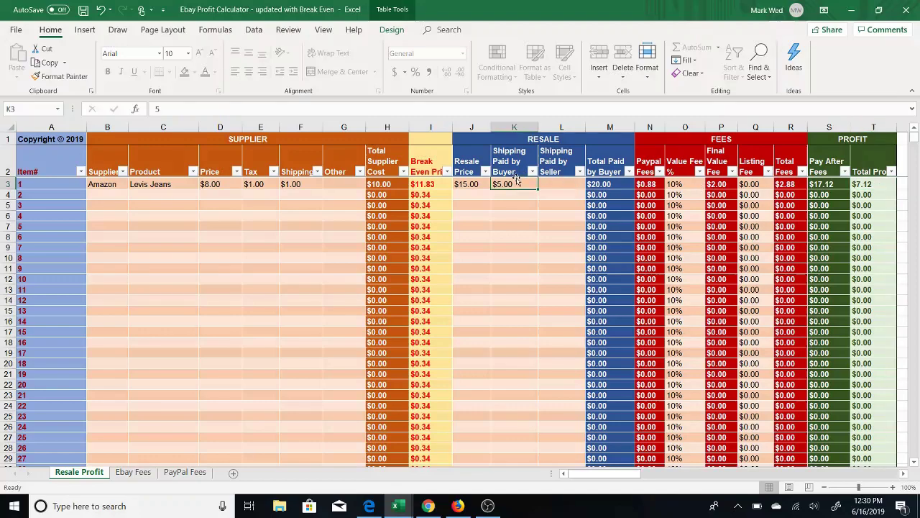
key(Delete)
click(558, 185)
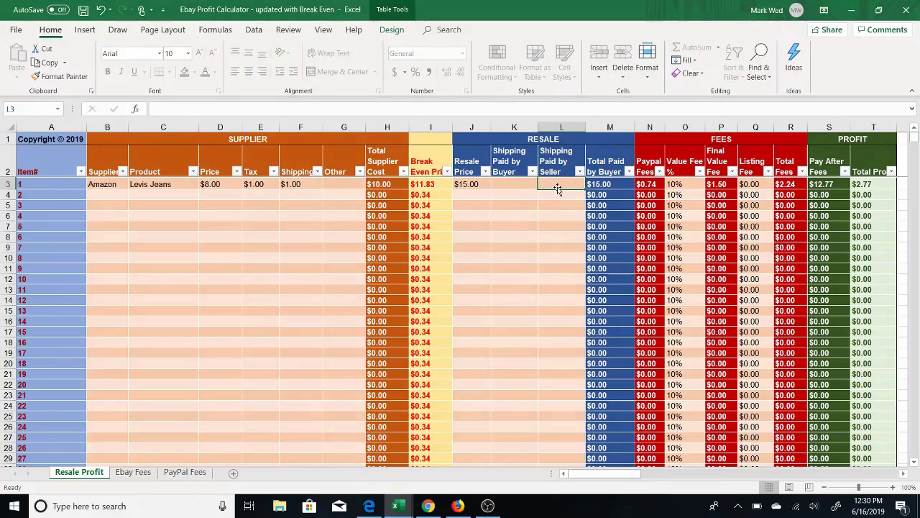
text(5)
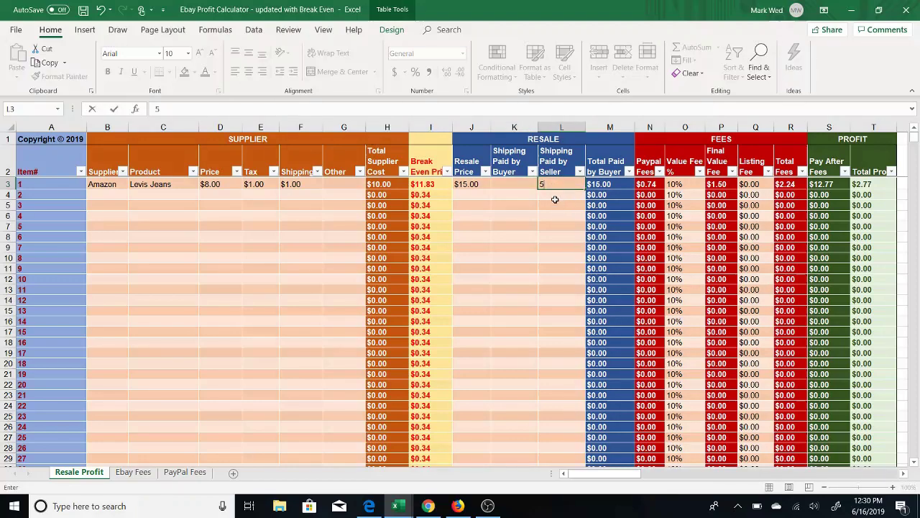
key(Return)
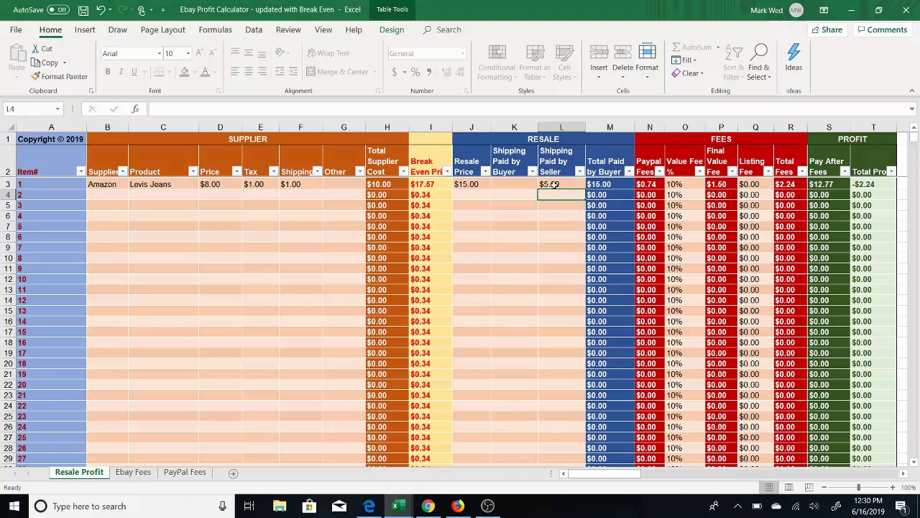
click(560, 184)
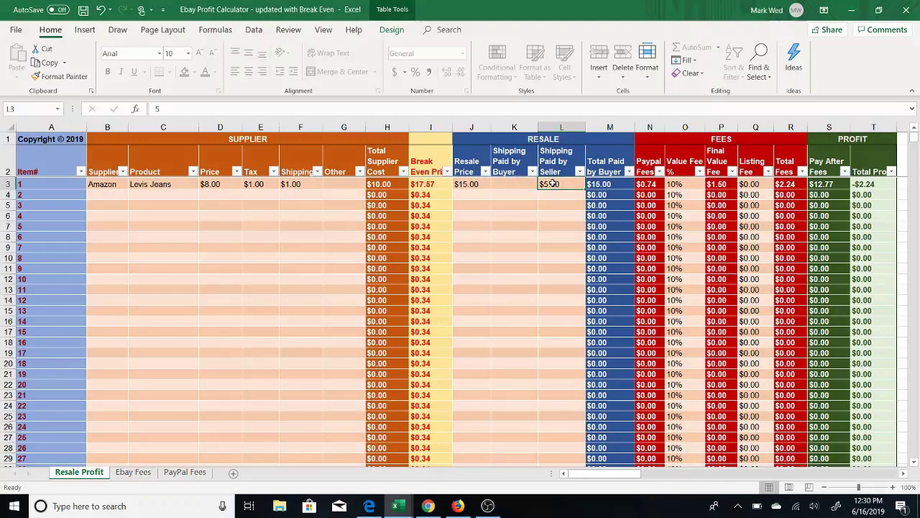
click(606, 185)
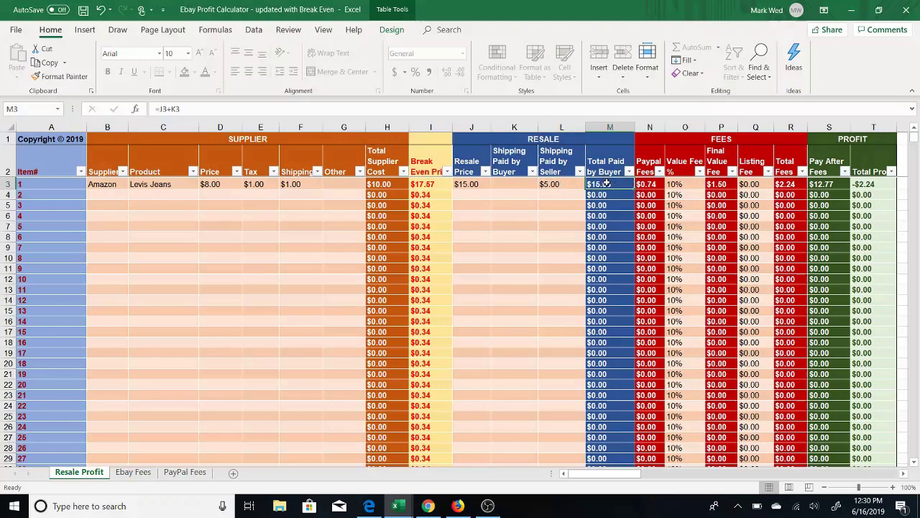
click(651, 187)
click(719, 185)
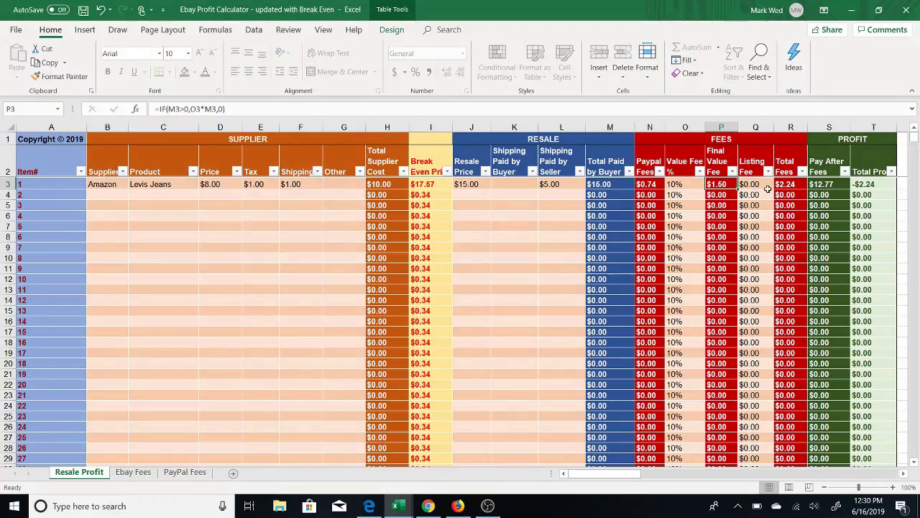
click(795, 185)
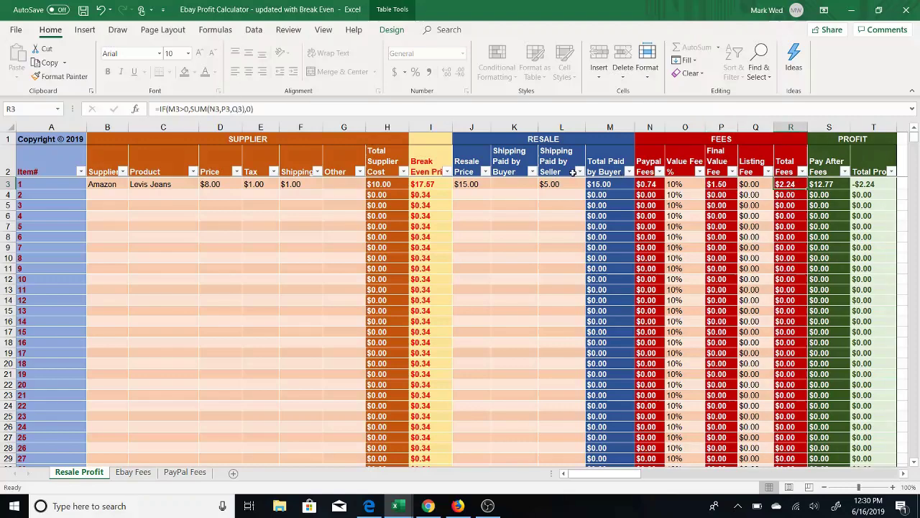
click(870, 184)
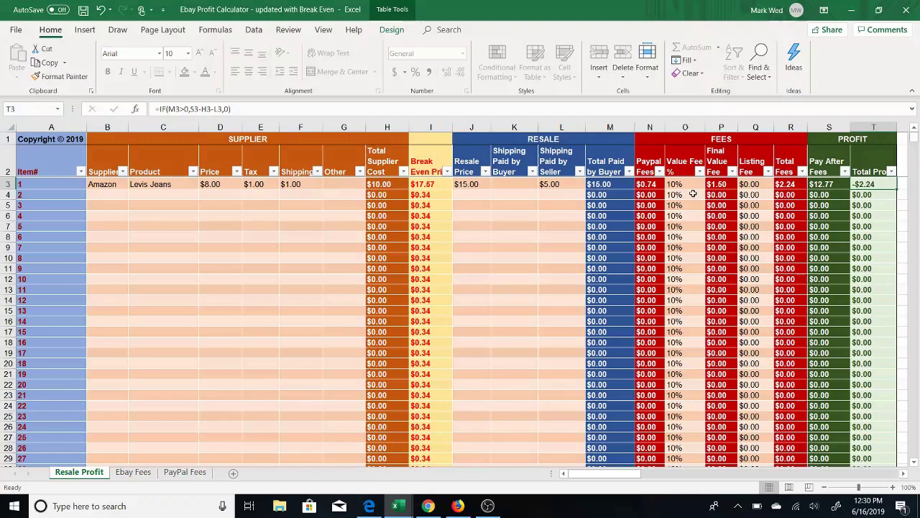
click(829, 185)
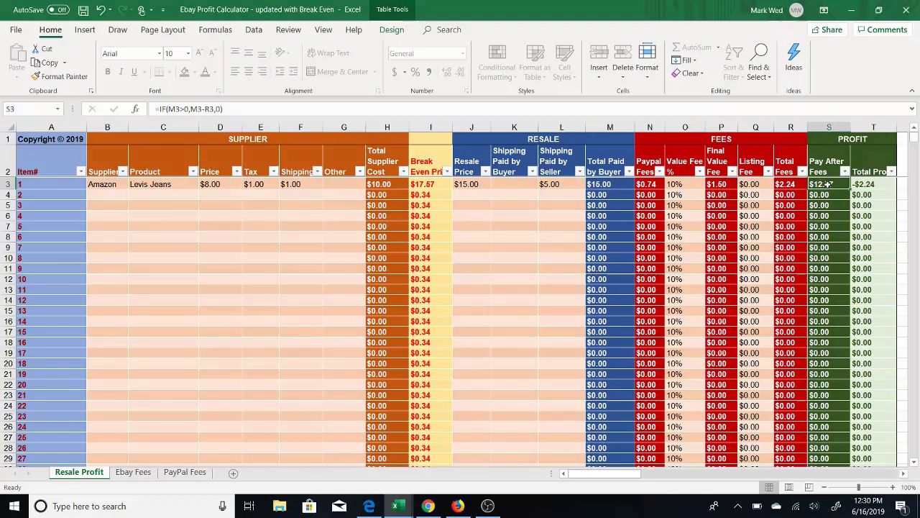
click(379, 186)
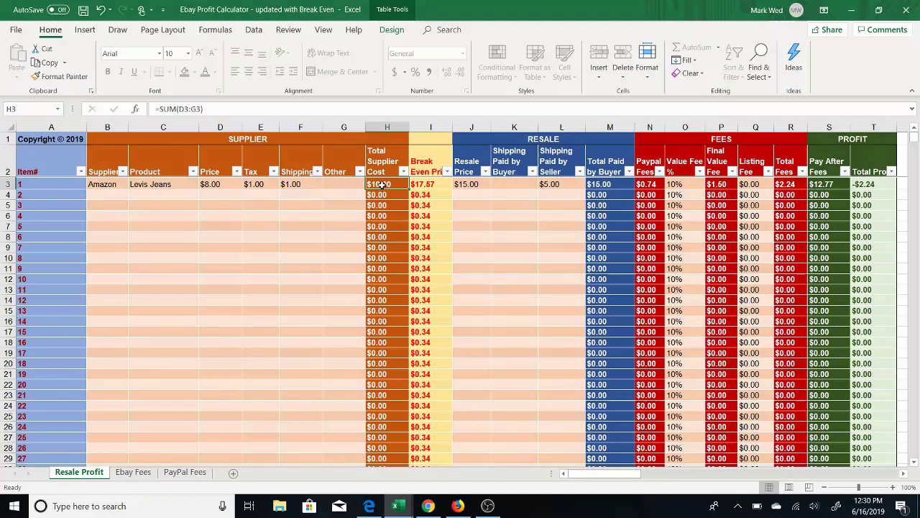
click(560, 184)
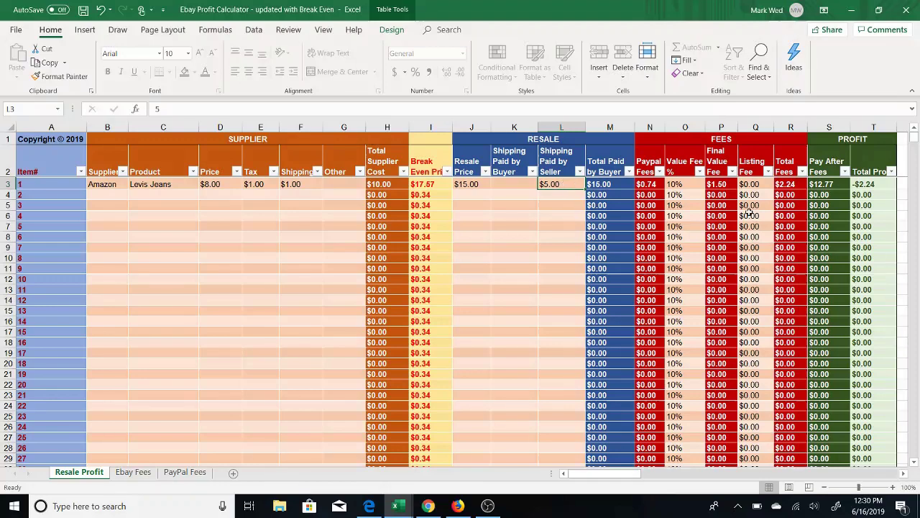
click(866, 185)
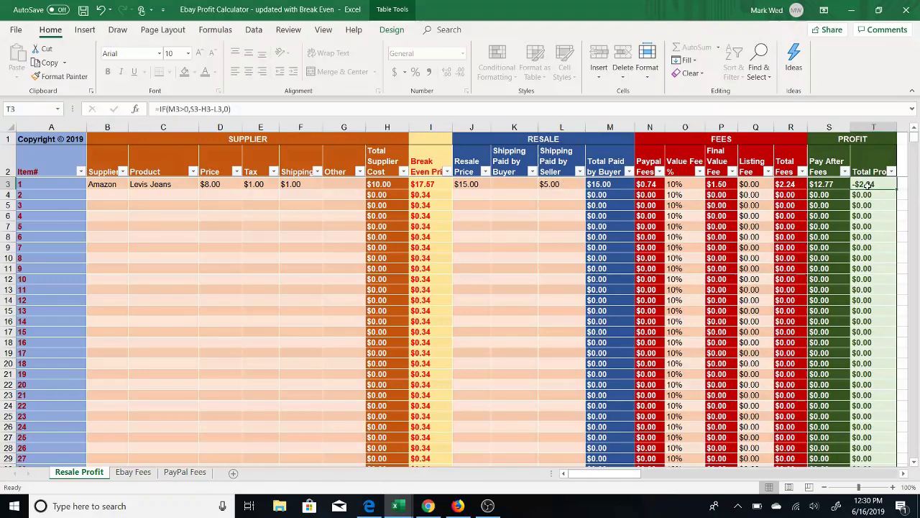
click(559, 184)
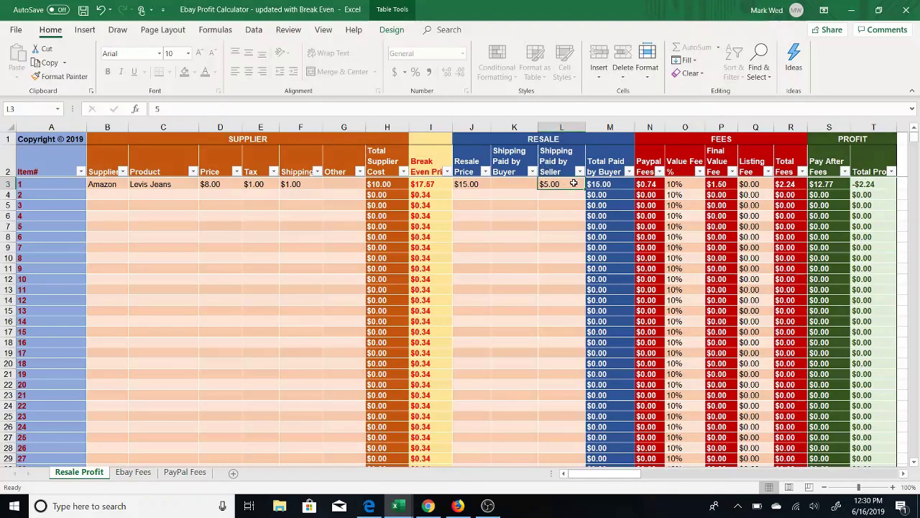
Enter 17.57 as the Levis Jeans resale price in J3
click(468, 185)
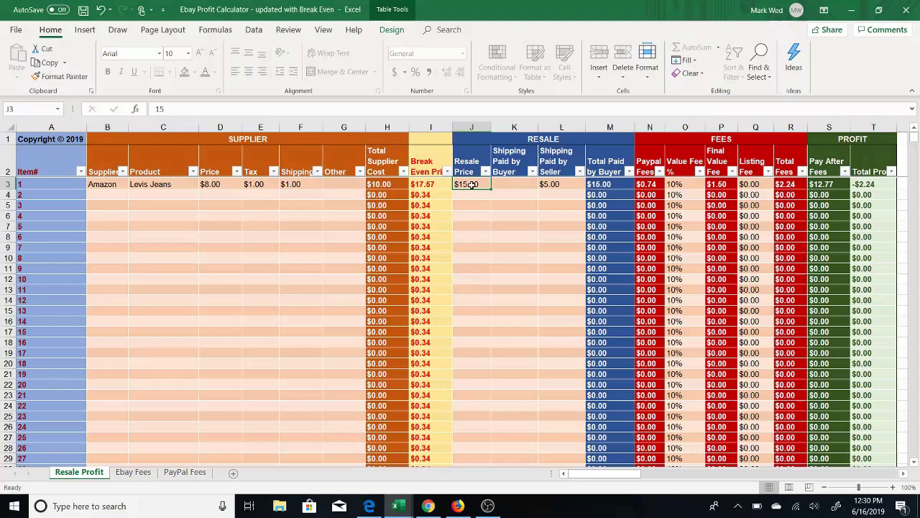
text(17.57)
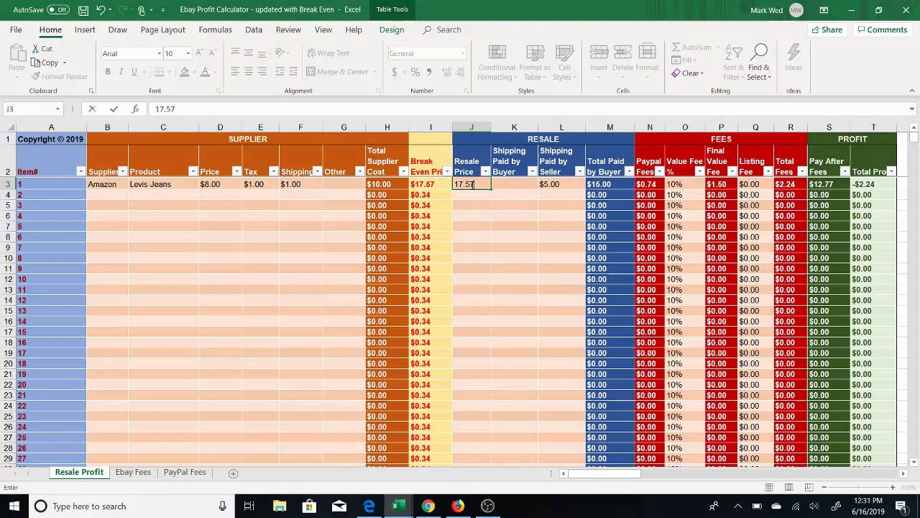
key(Return)
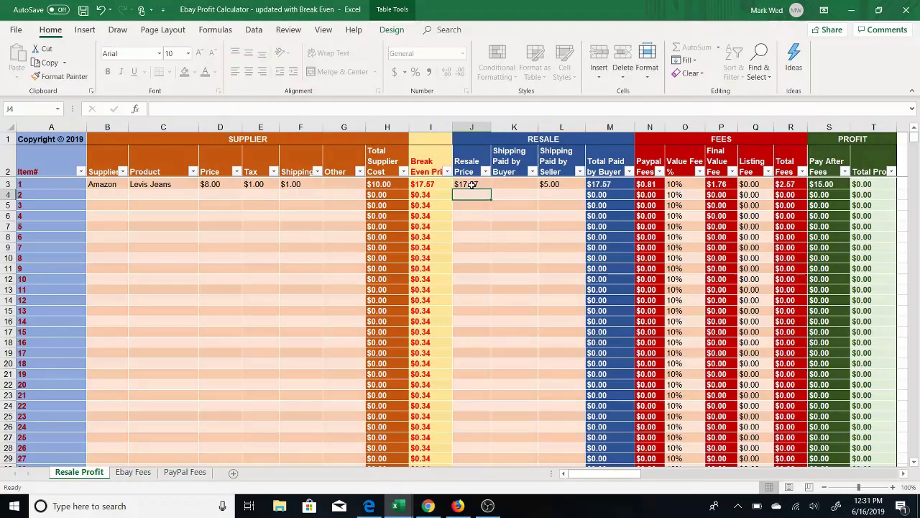
click(473, 185)
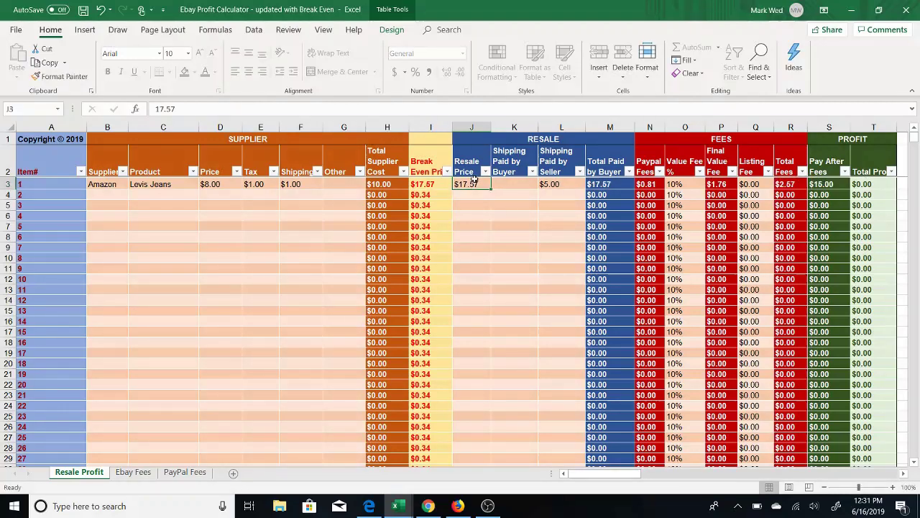
Change the J3 resale price to $20.00, then check seller-paid shipping and the $2.12 total profit
click(873, 184)
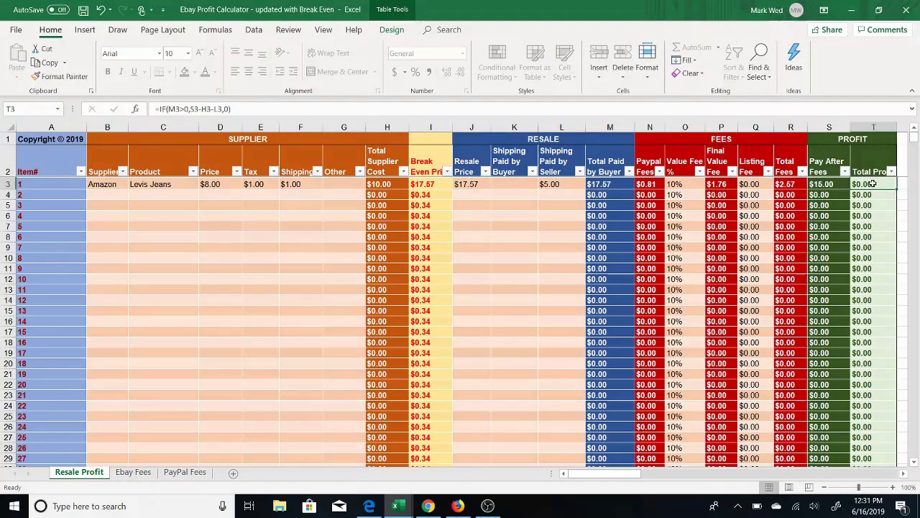
click(471, 184)
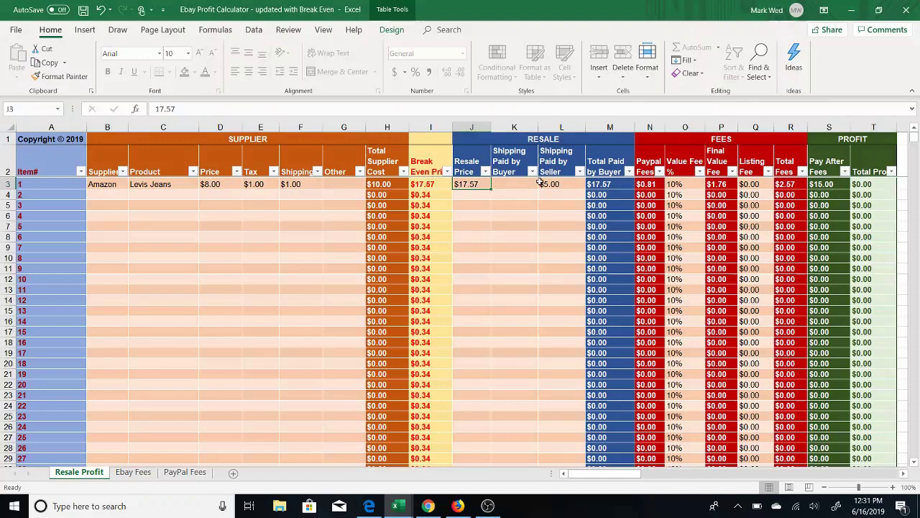
text(20)
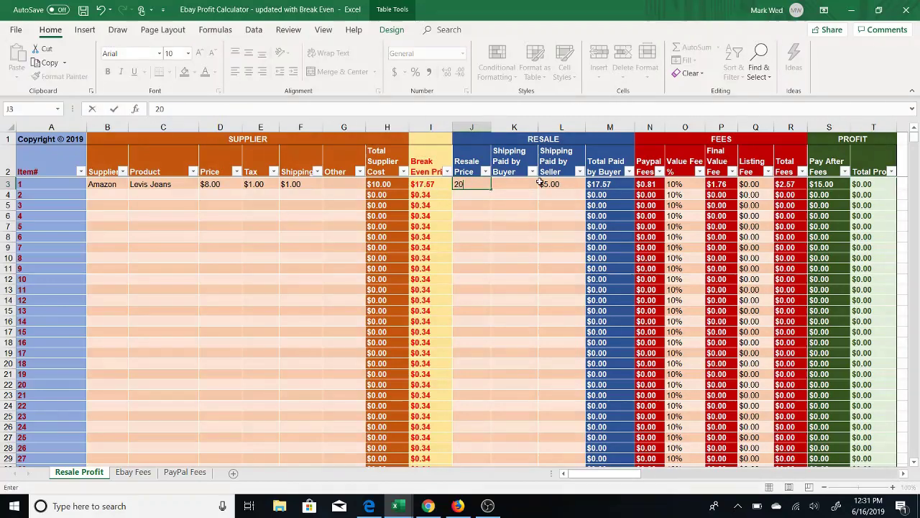
key(Tab)
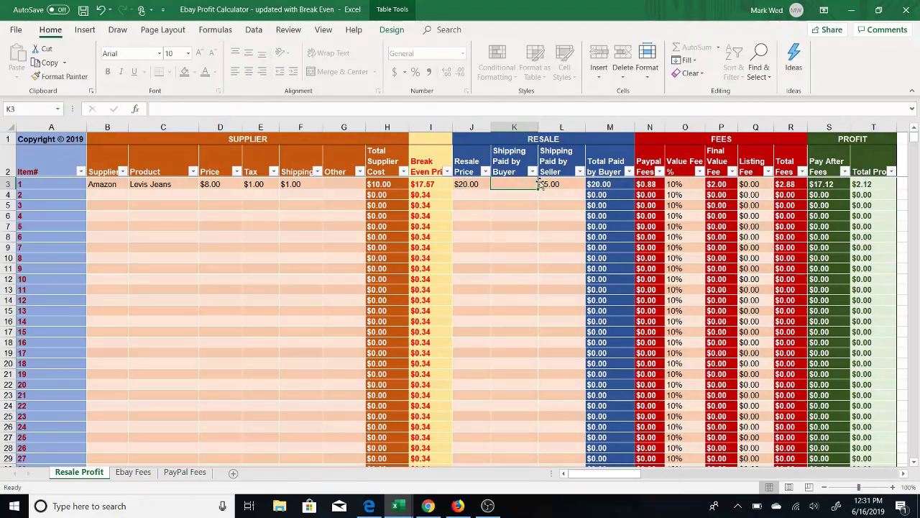
click(480, 185)
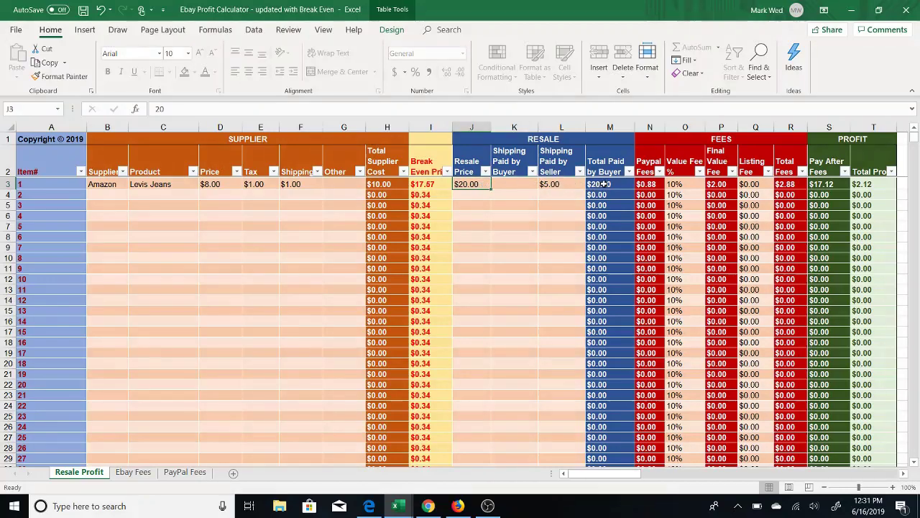
click(565, 184)
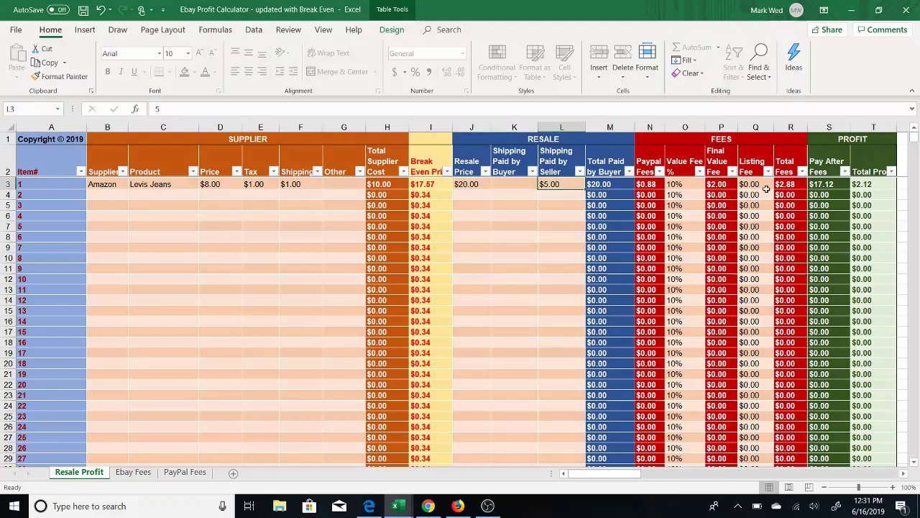
click(857, 185)
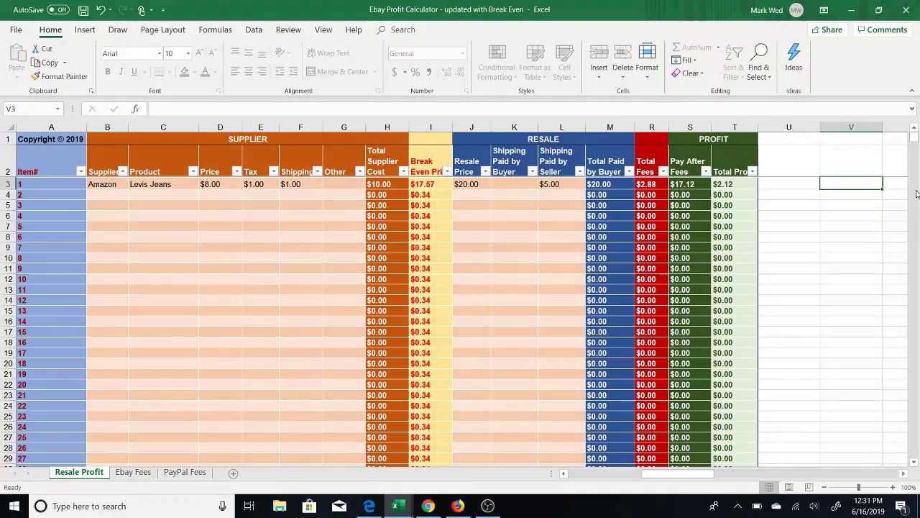
Undo and redo the removal of the Final Value Fee, Listing Fee and Total Fees columns
key(Left)
key(Left)
key(Left)
key(Left)
key(ctrl+z)
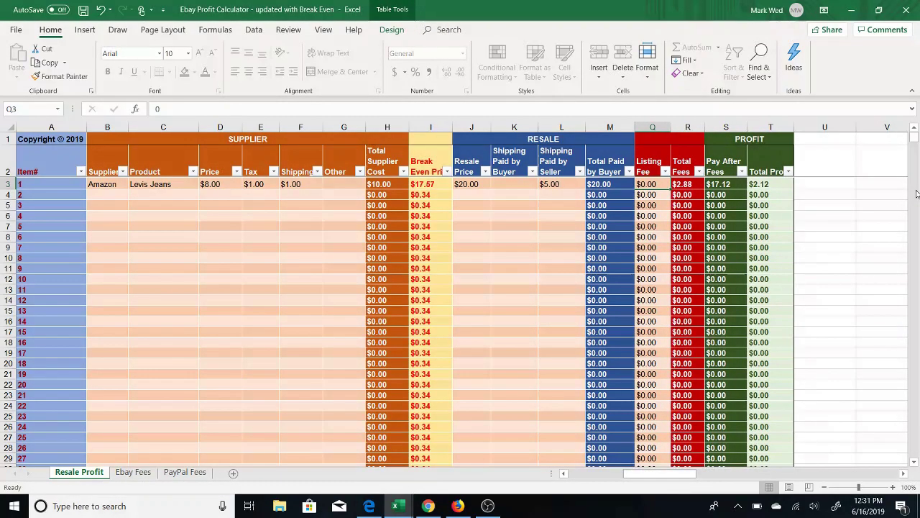
key(Right)
key(Right)
key(Right)
key(Left)
key(Left)
key(Left)
key(ctrl+z)
key(Right)
key(Right)
key(Right)
key(Right)
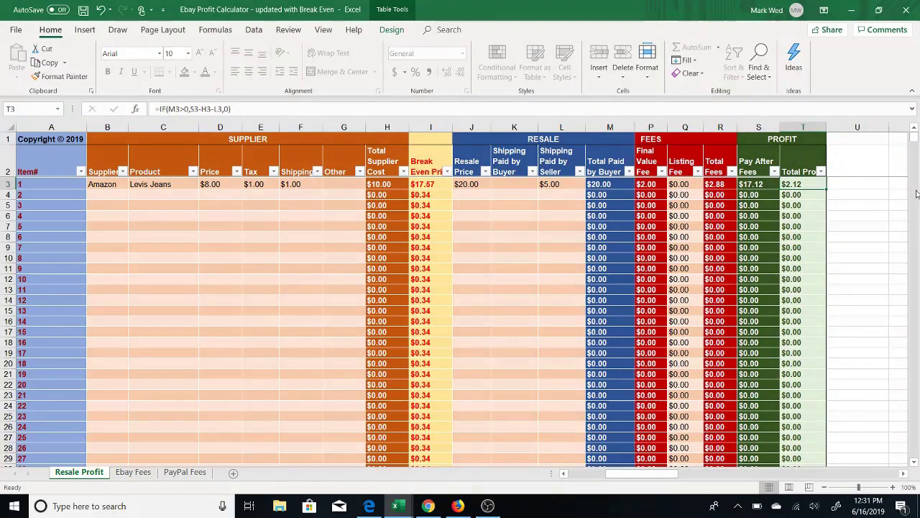
key(Right)
key(ctrl+y)
key(ctrl+y)
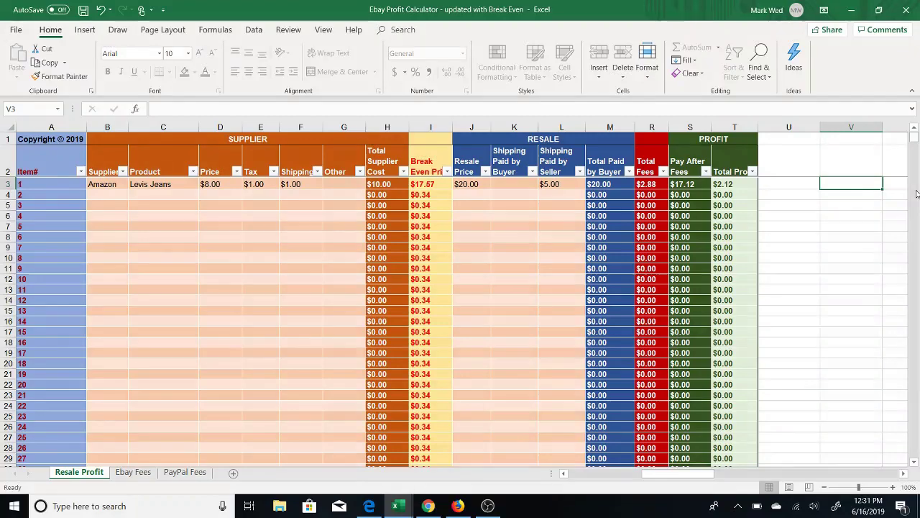
key(ctrl+y)
key(Left)
key(Left)
key(Left)
key(ctrl+y)
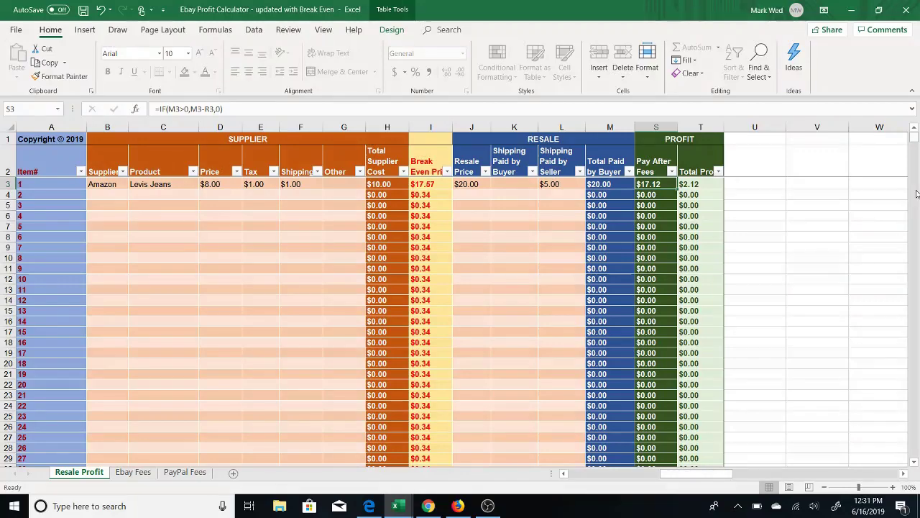
Bring back the hidden fee columns, toggle Final Value Fee hidden, and select the Listing Fee value
key(ctrl+z)
key(ctrl+z)
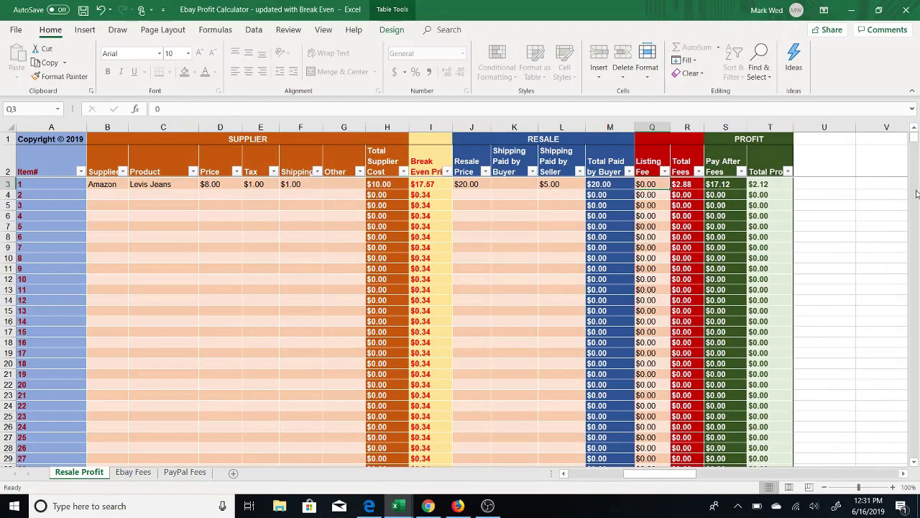
key(ctrl+z)
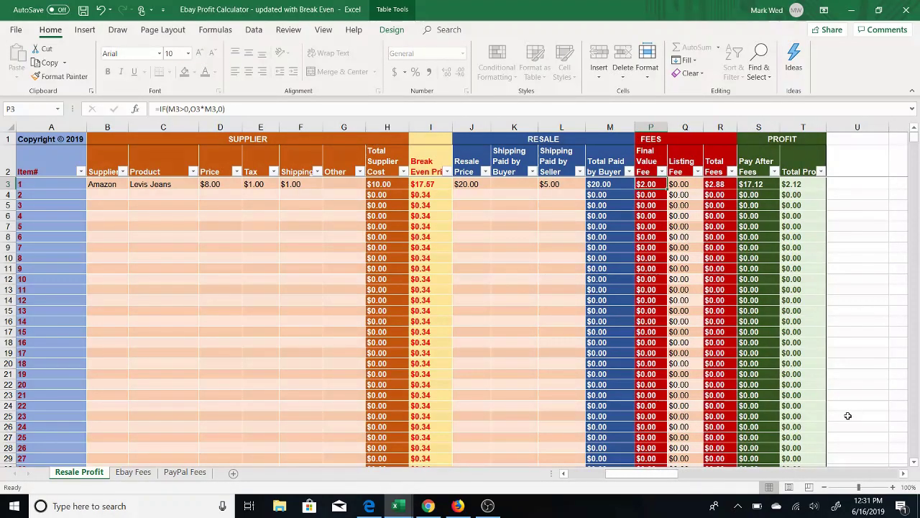
key(ctrl+0)
key(ctrl+z)
key(ctrl+z)
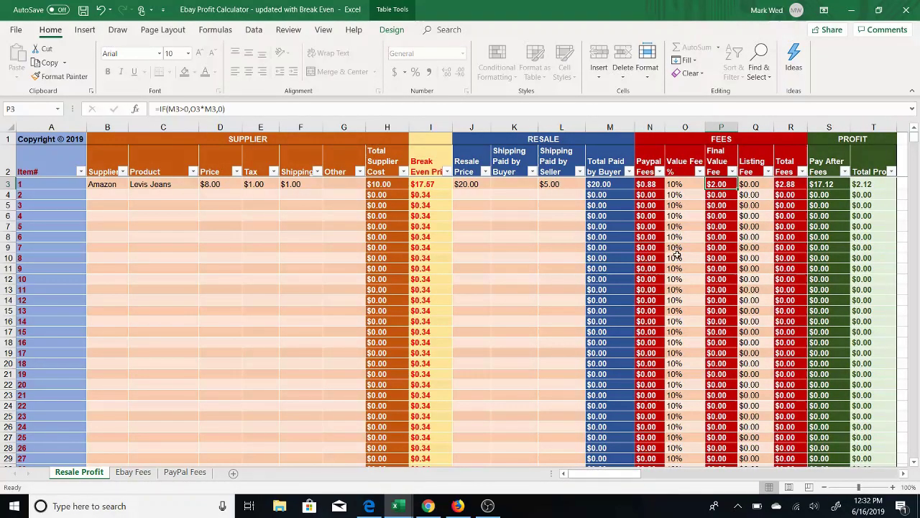
click(757, 184)
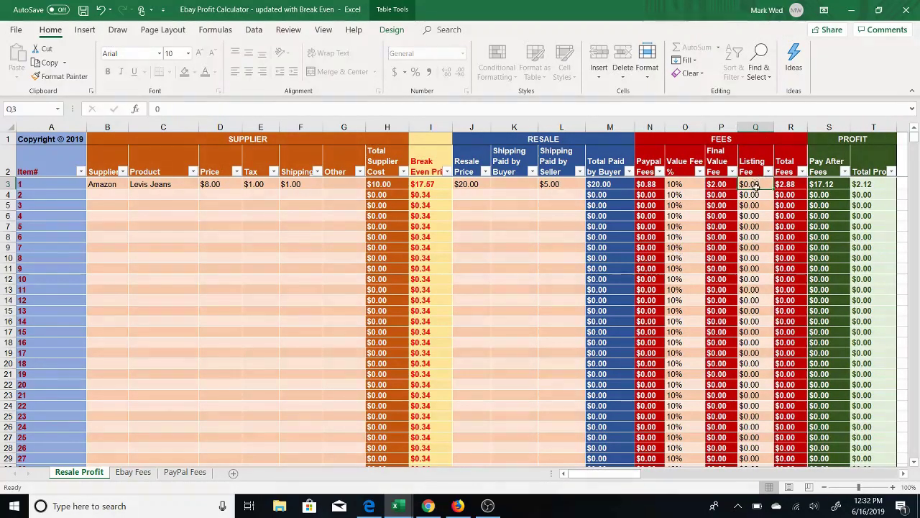
click(904, 474)
click(903, 474)
click(903, 473)
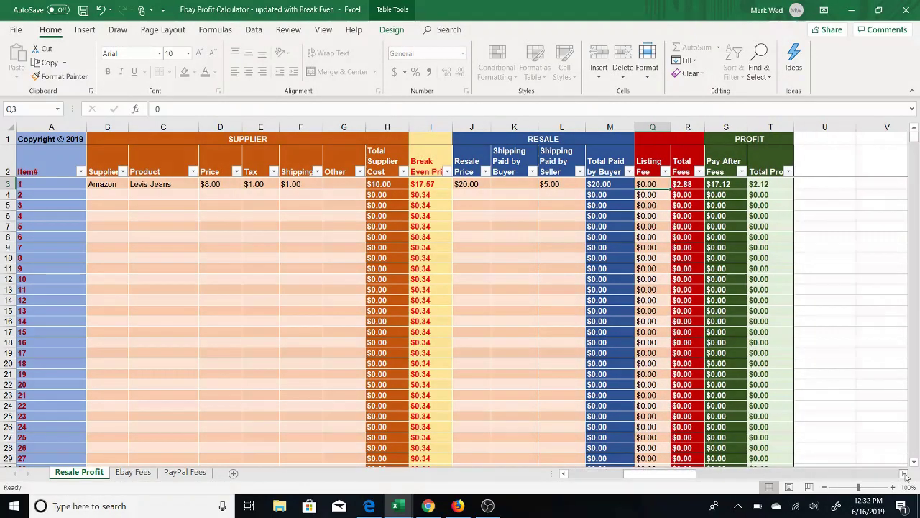
click(904, 473)
click(904, 474)
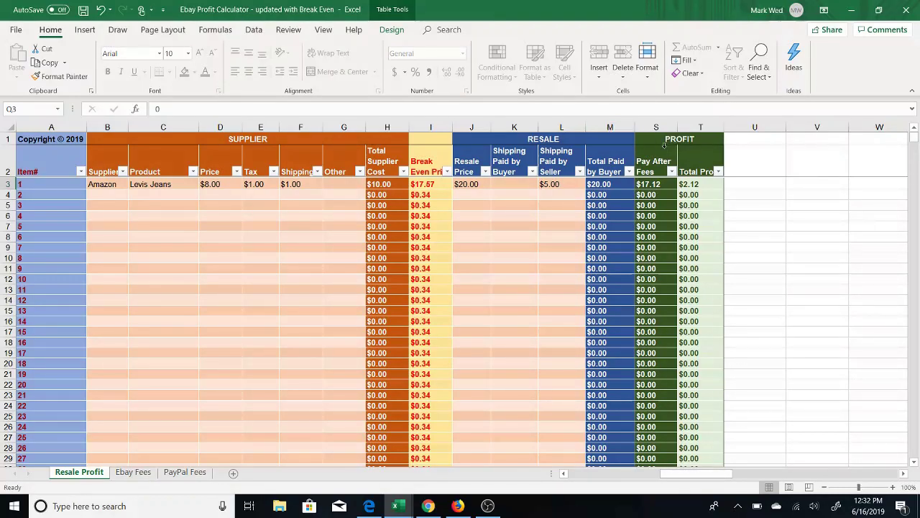
Set the Levis Jeans resale price to $25.00 and check the total profit formula
click(474, 184)
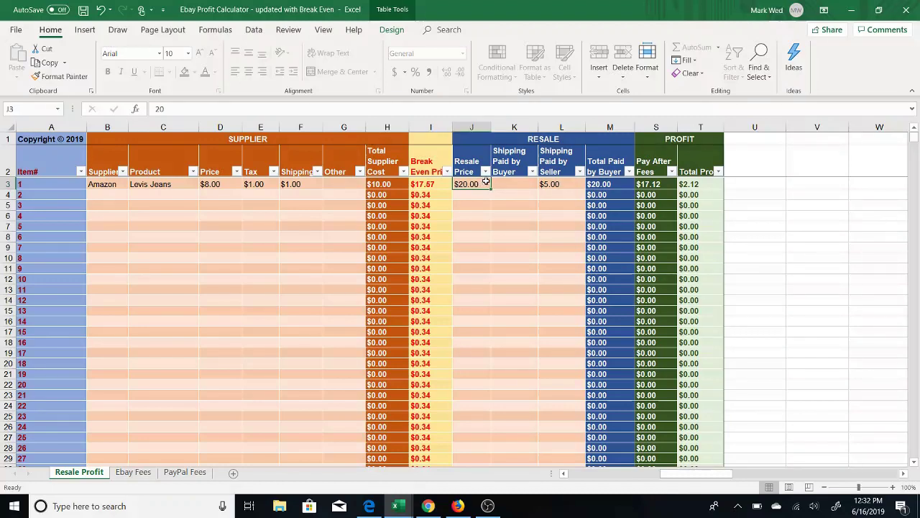
text(25)
key(Tab)
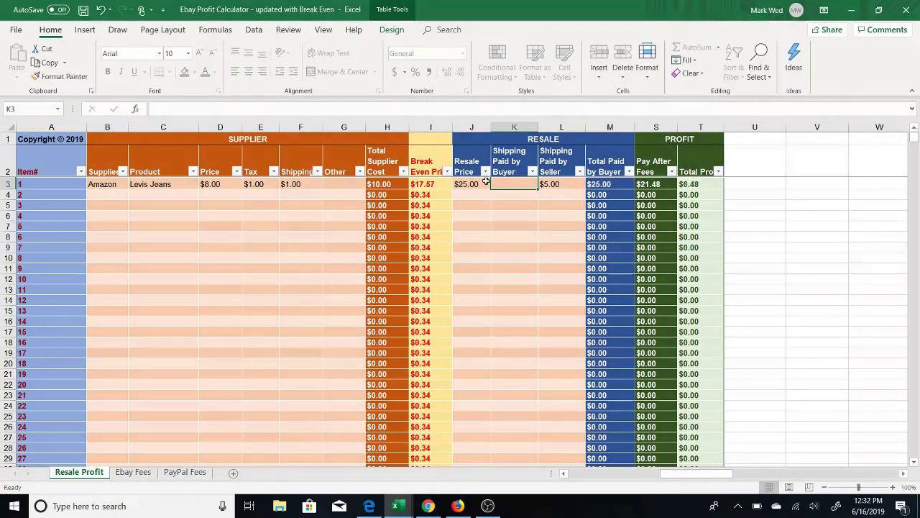
click(471, 184)
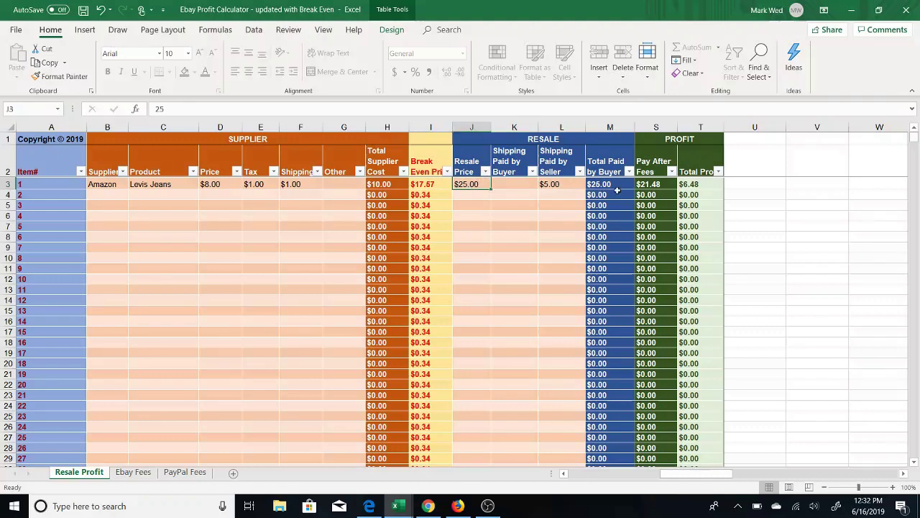
click(692, 185)
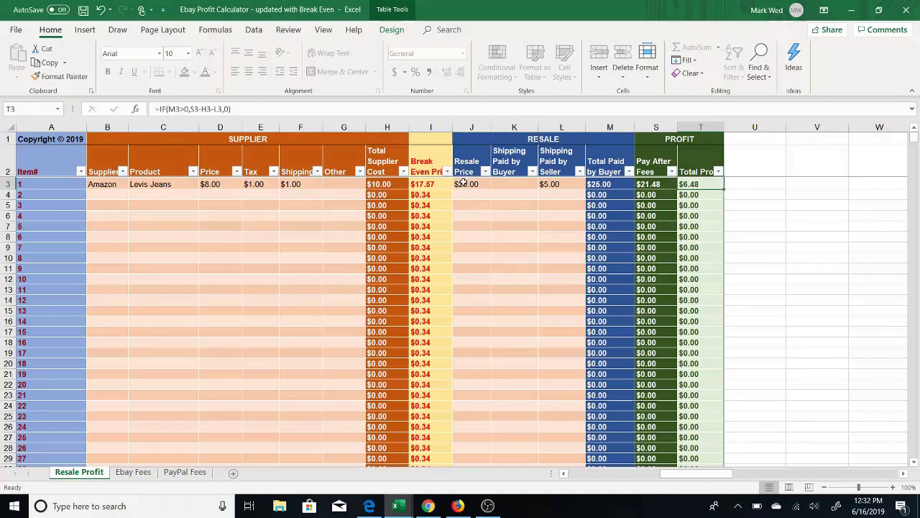
click(472, 182)
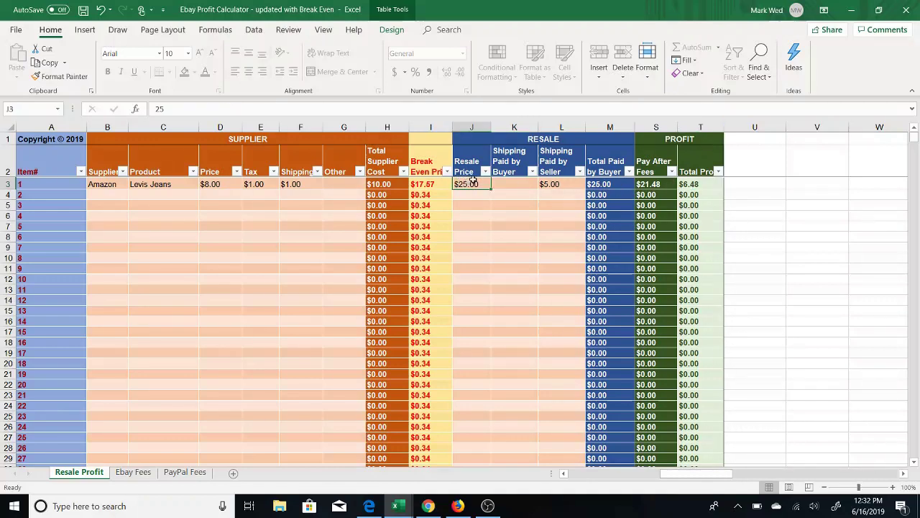
Raise the tax to $2.00 and inspect the supplier cost, break-even and profit formulas
click(259, 184)
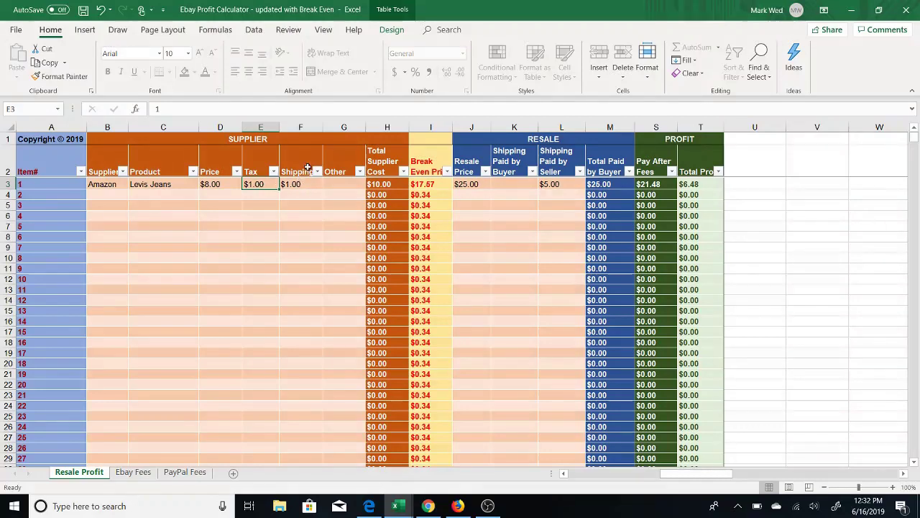
text(2)
key(Tab)
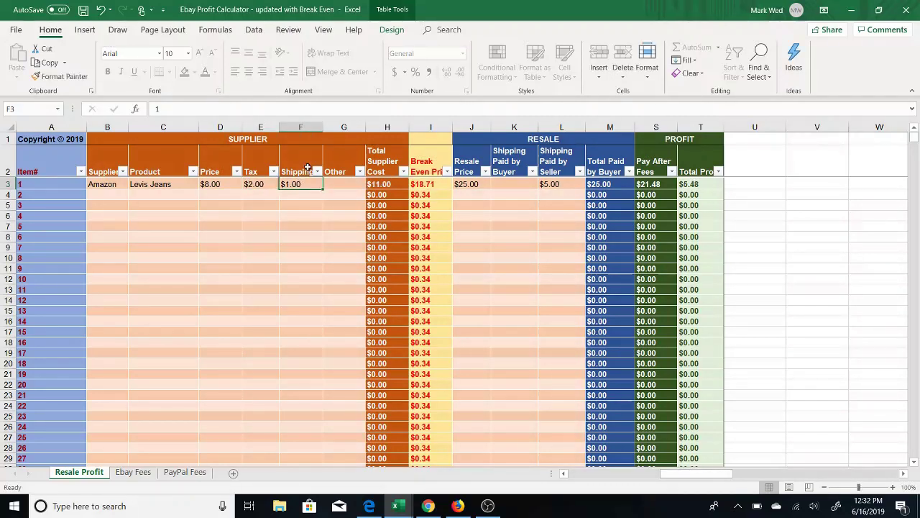
click(387, 183)
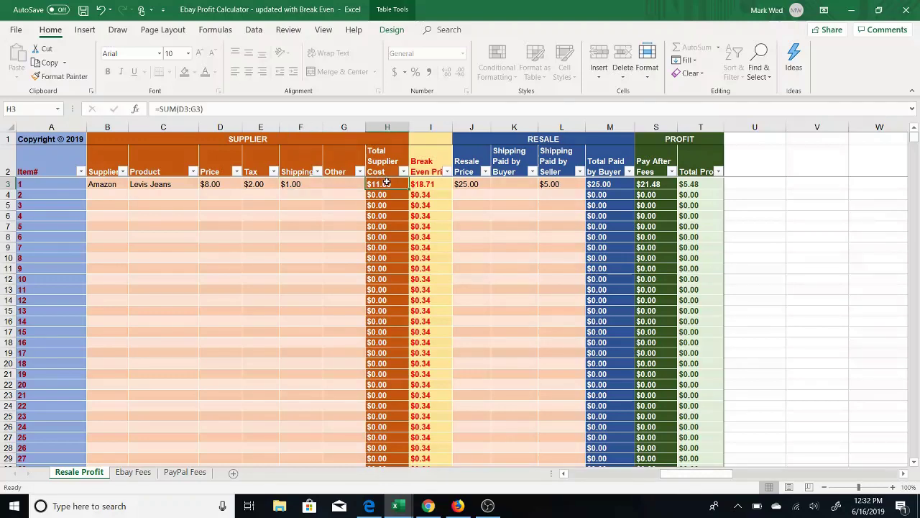
click(429, 184)
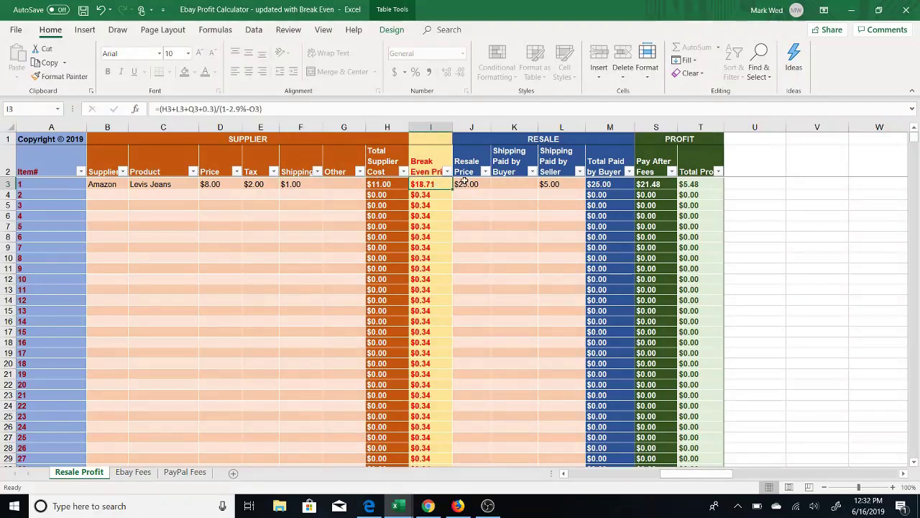
click(476, 184)
click(690, 184)
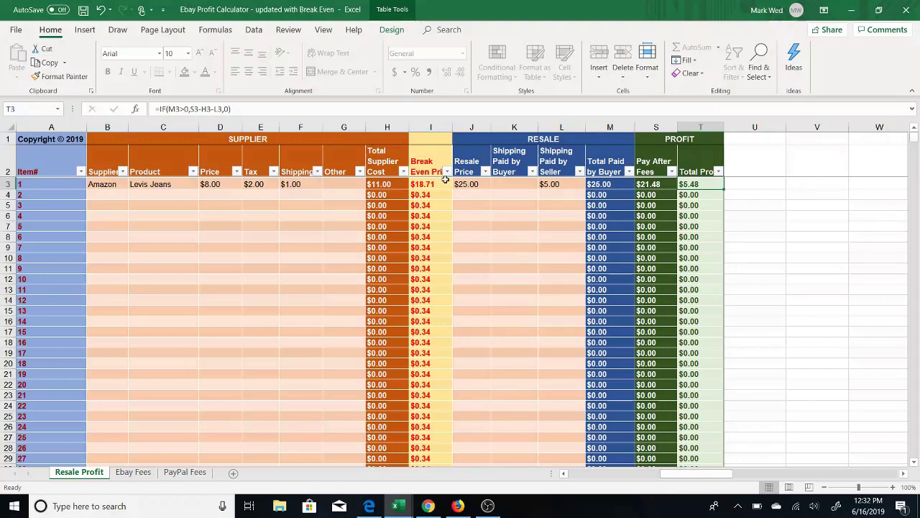
click(97, 186)
drag(144, 186, 304, 199)
drag(374, 130, 424, 132)
click(463, 184)
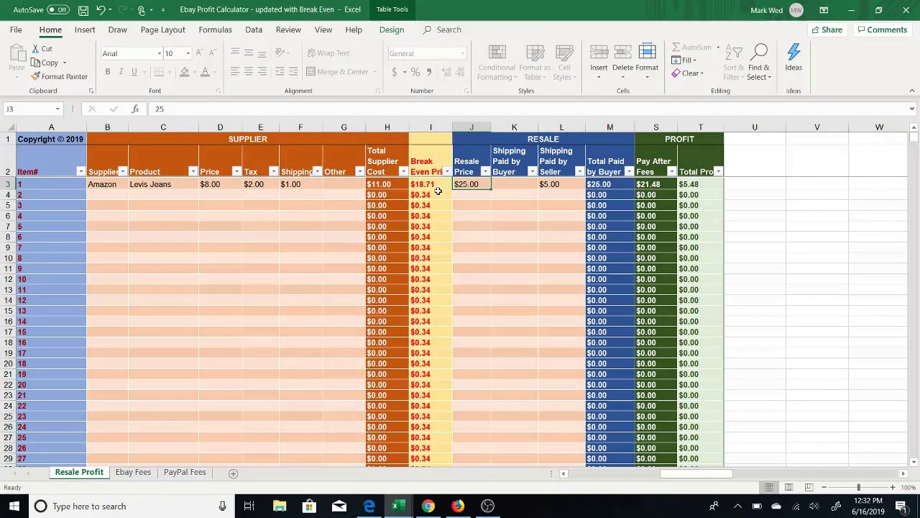
click(438, 193)
double_click(438, 192)
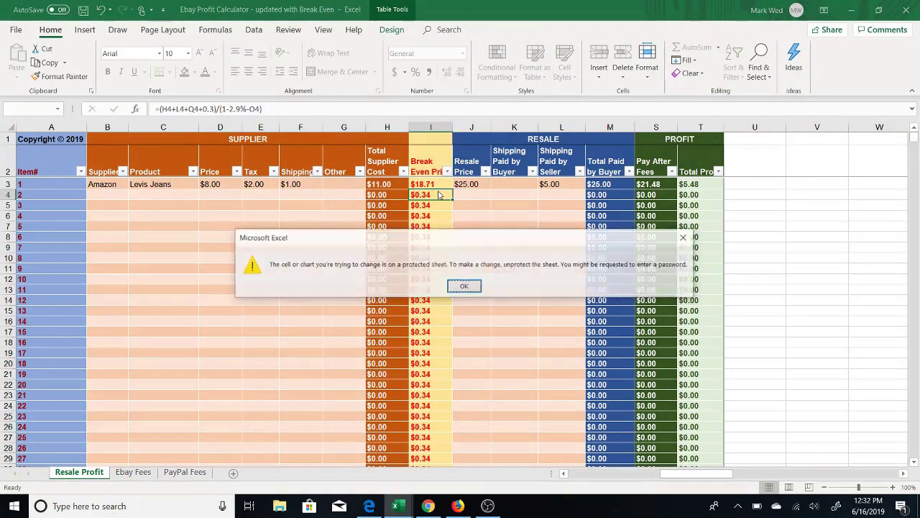
click(464, 285)
double_click(387, 226)
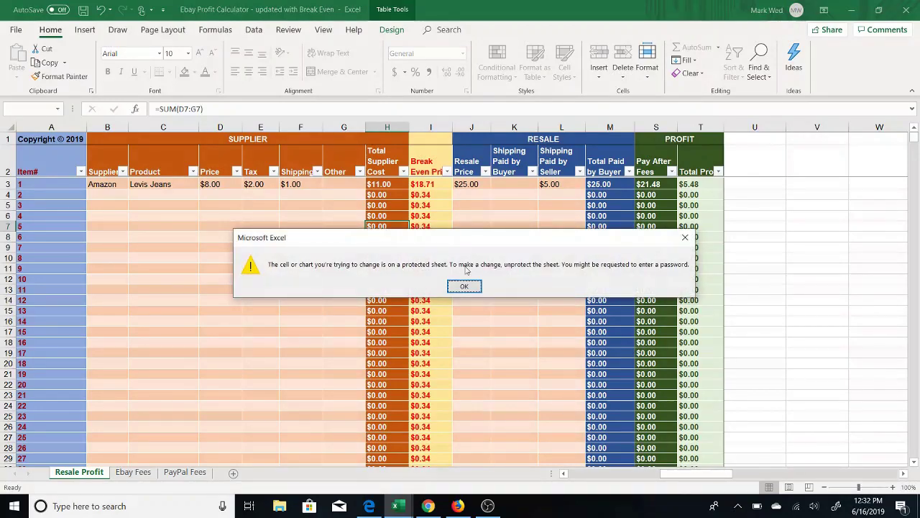
click(465, 287)
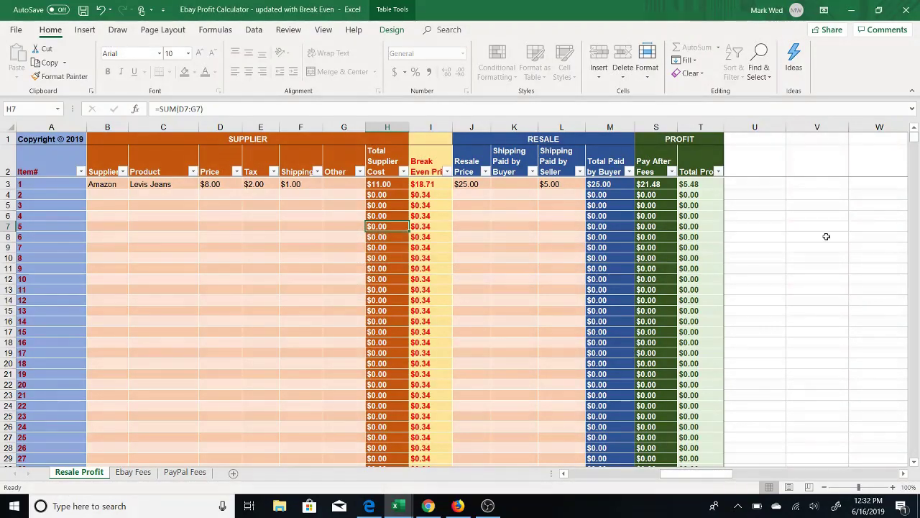
click(916, 463)
click(915, 462)
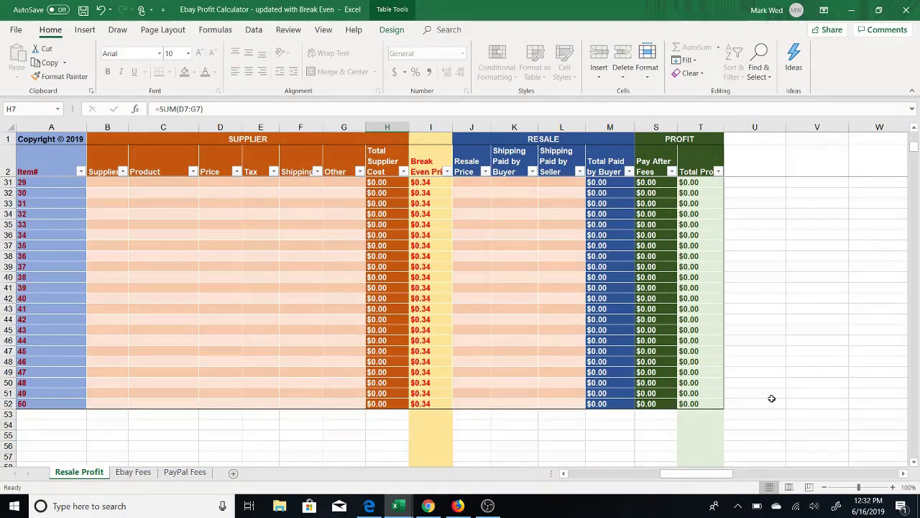
click(915, 130)
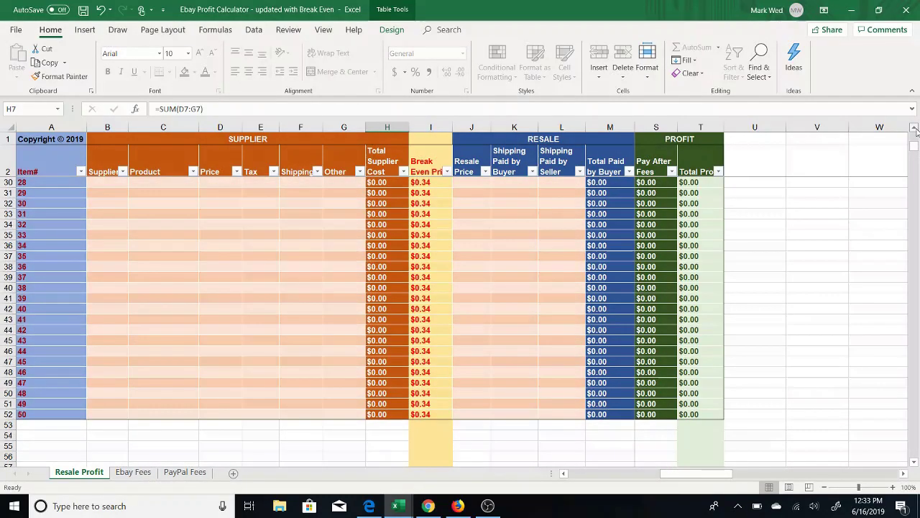
click(915, 130)
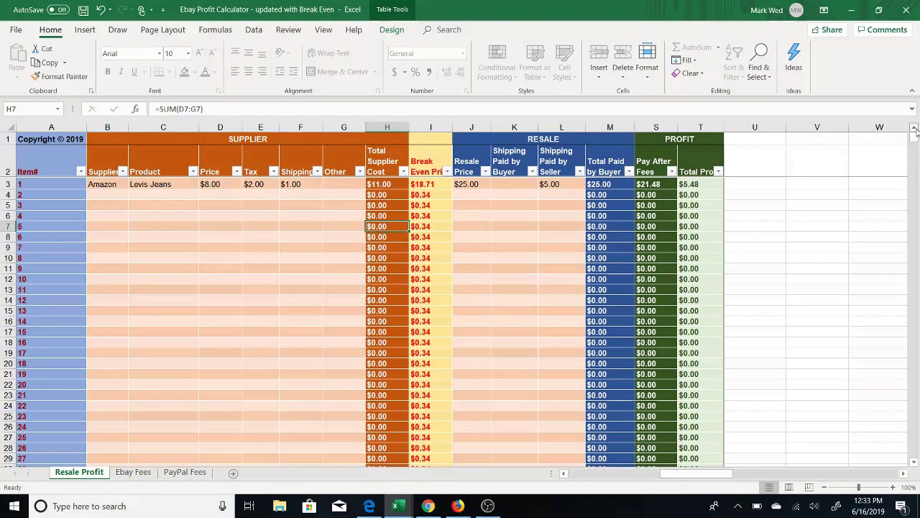